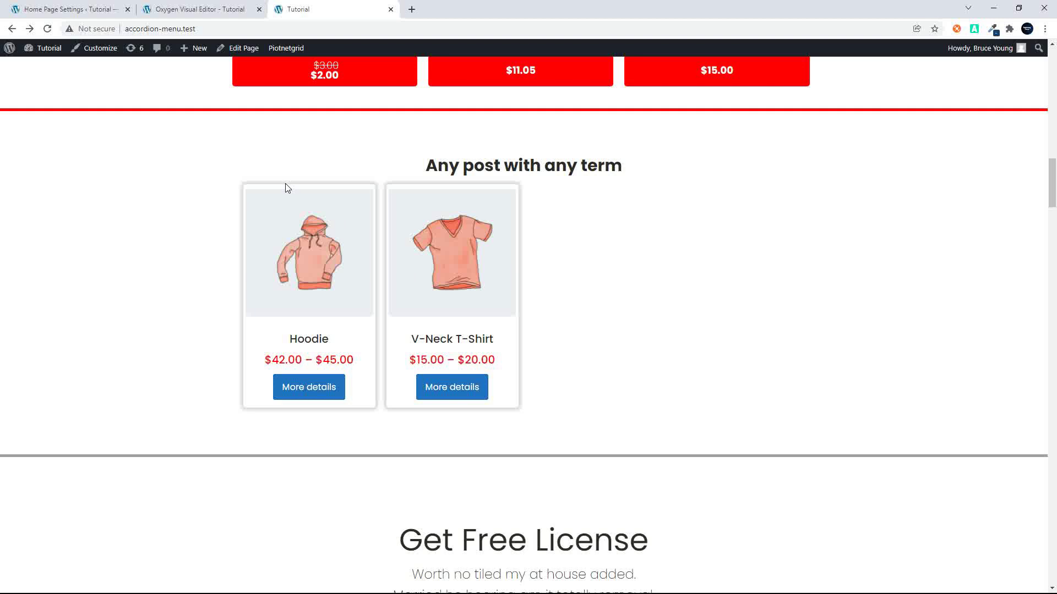
# Step: Inspect the repeater's advanced query, keeping s as the search parameter with keyword 'variable'
pyautogui.click(200, 9)
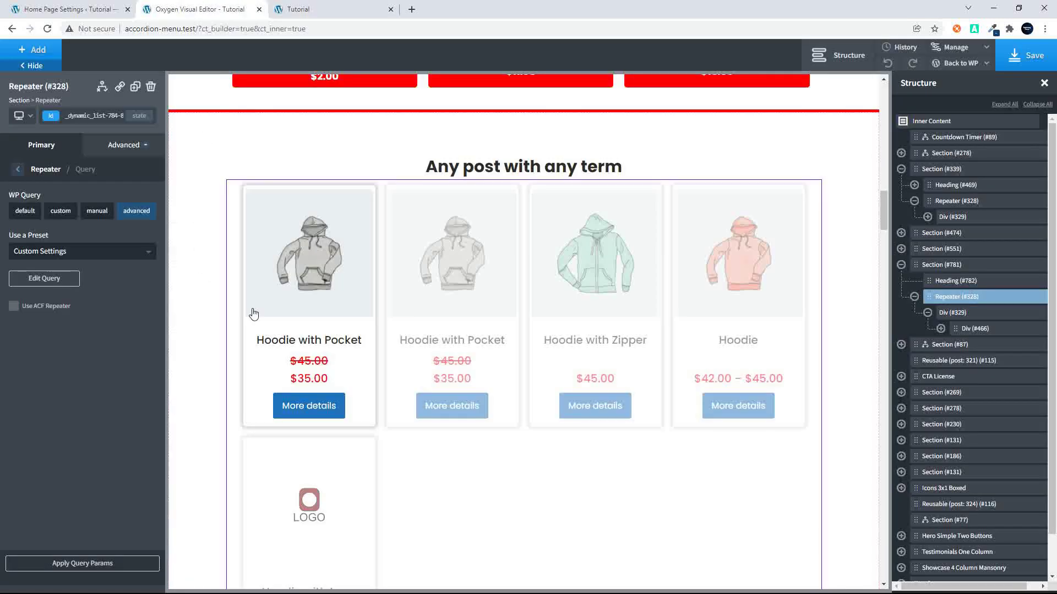
pyautogui.click(44, 279)
pyautogui.scroll(-10, 312, 392)
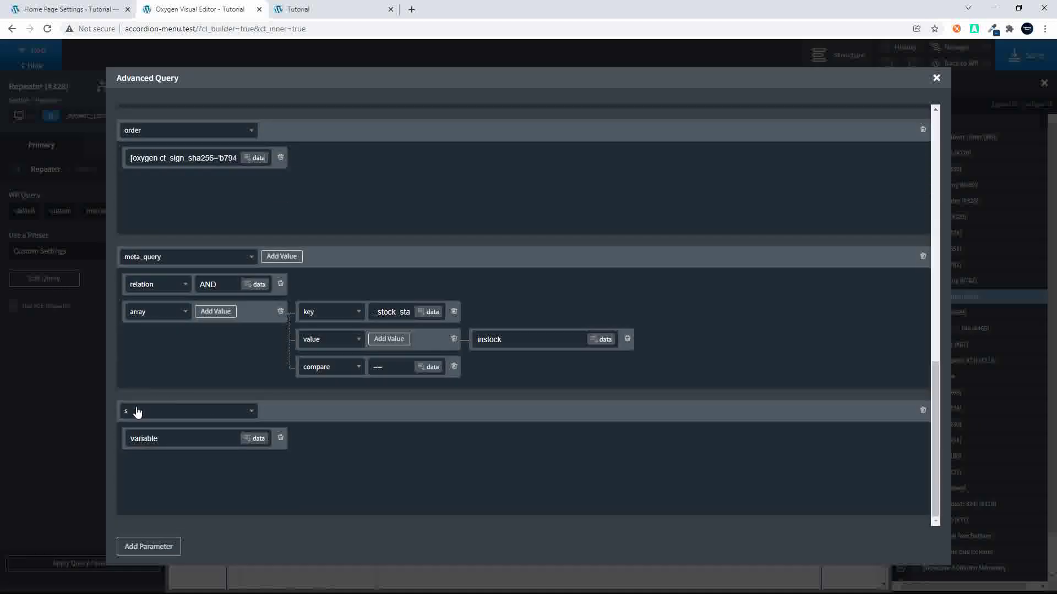
pyautogui.click(177, 417)
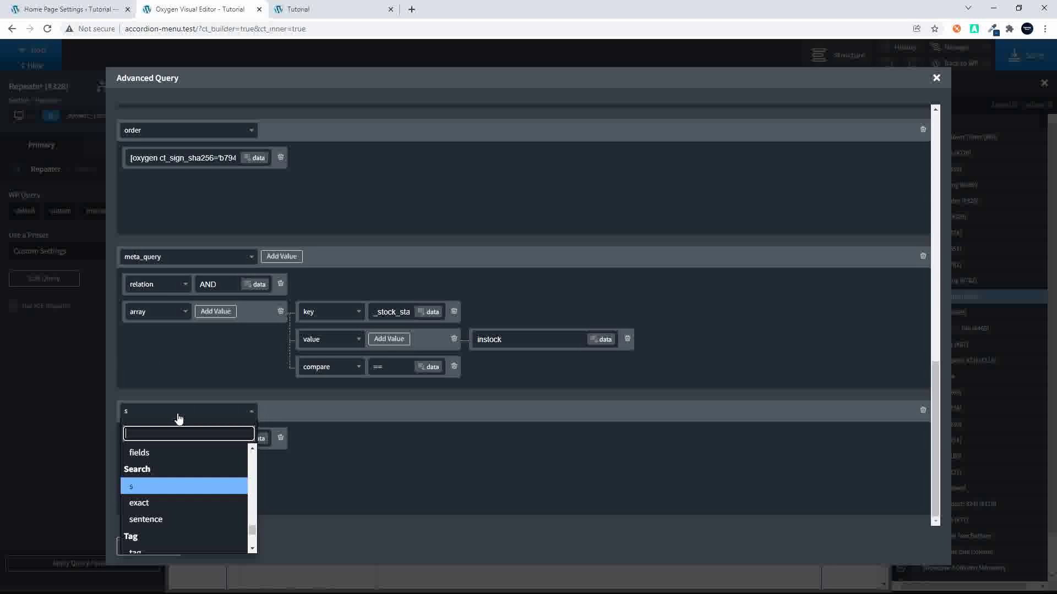
pyautogui.click(175, 488)
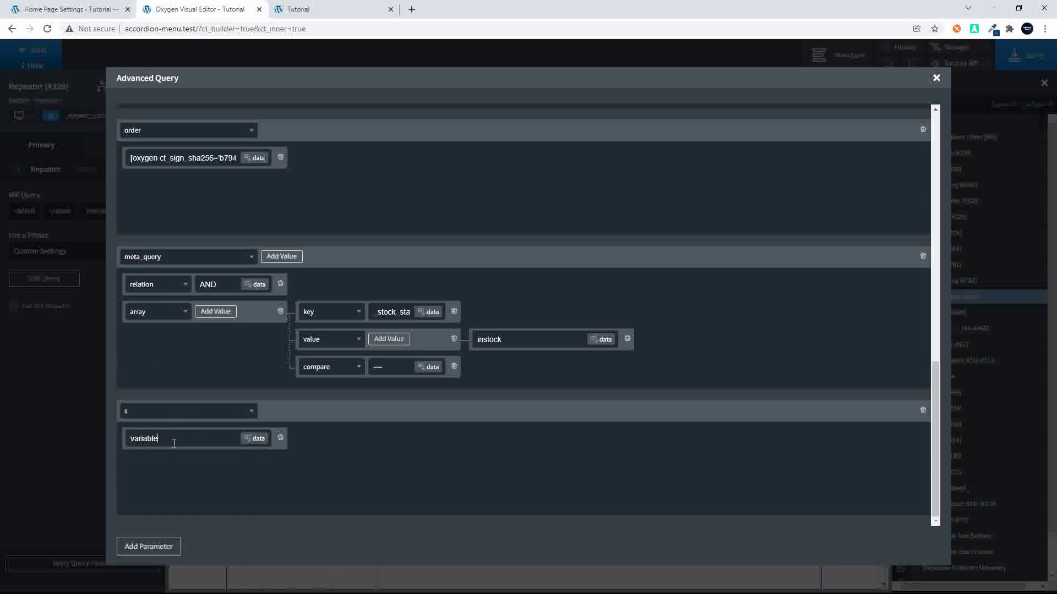
pyautogui.moveTo(174, 443); pyautogui.dragTo(116, 438)
# Step: Check the live product grid and the Hoodie product page
pyautogui.click(322, 9)
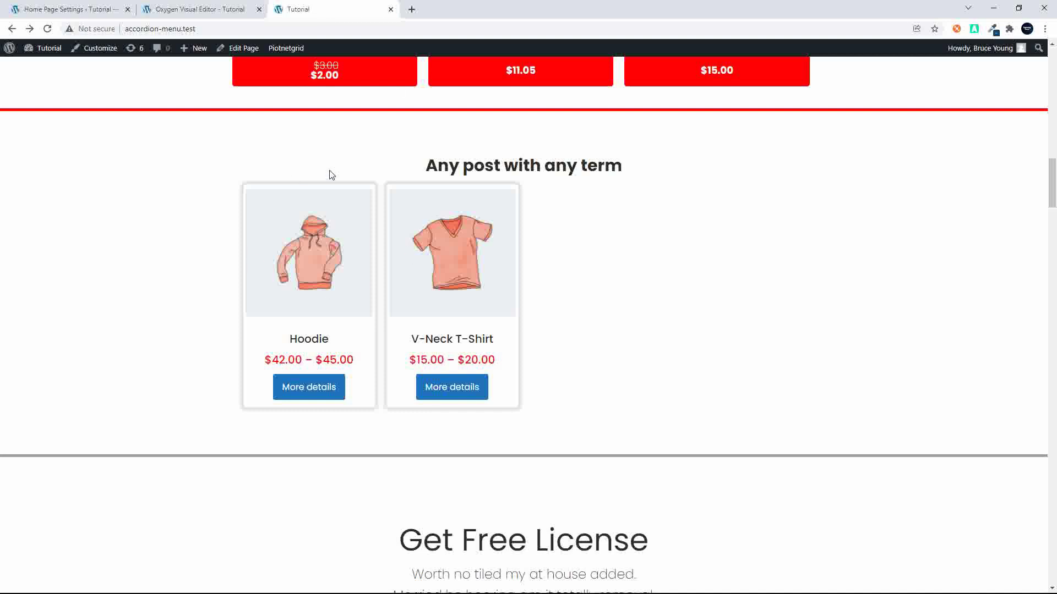
pyautogui.click(345, 277)
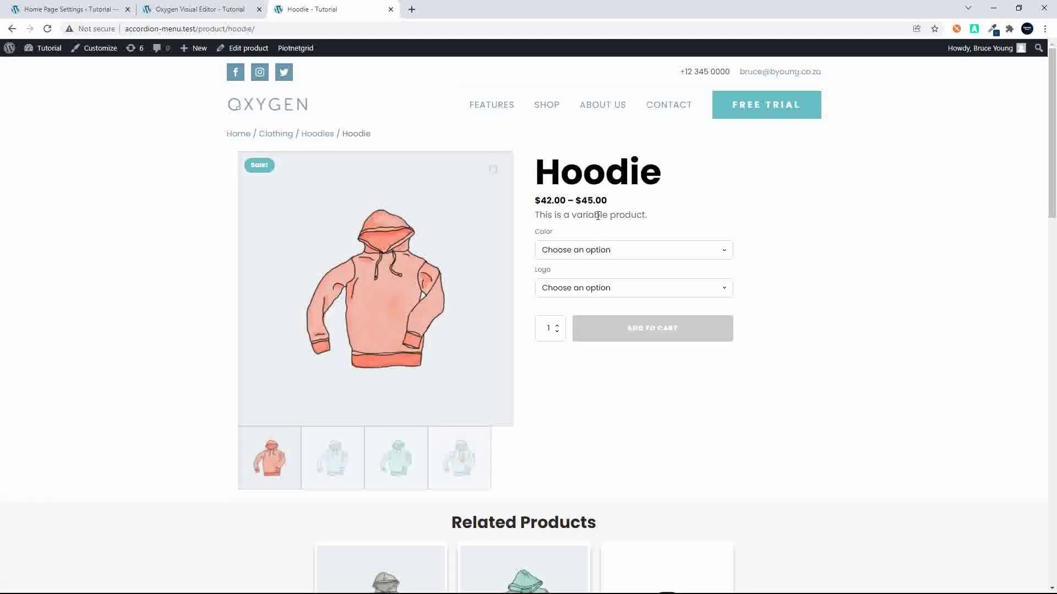
pyautogui.click(12, 28)
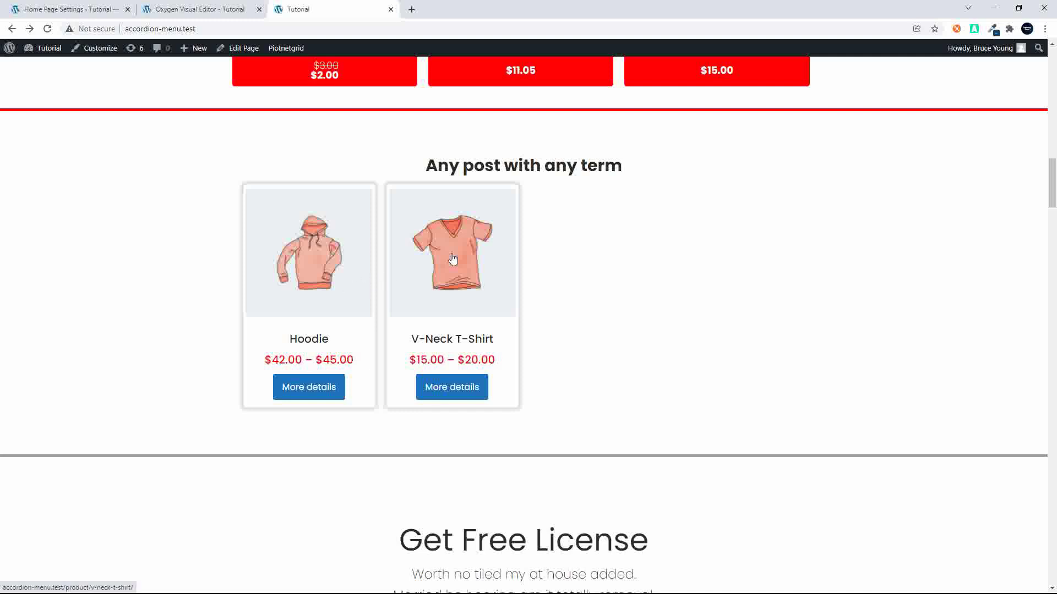
# Step: Replace the search keyword 'variable' with 'logo' and save the page
pyautogui.click(198, 9)
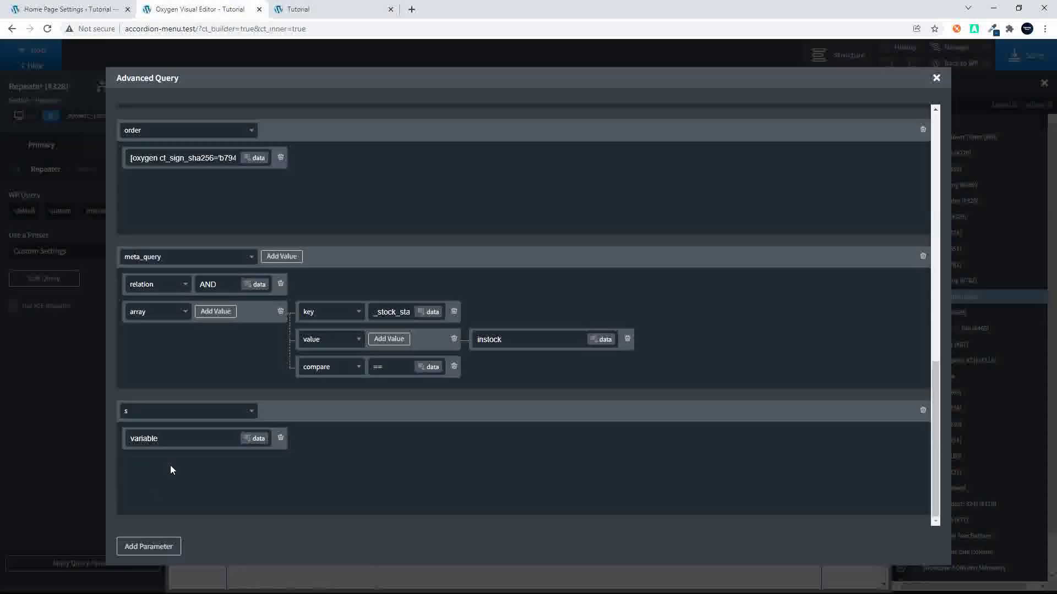
pyautogui.moveTo(189, 439); pyautogui.dragTo(108, 441)
pyautogui.write('logo')
pyautogui.click(935, 78)
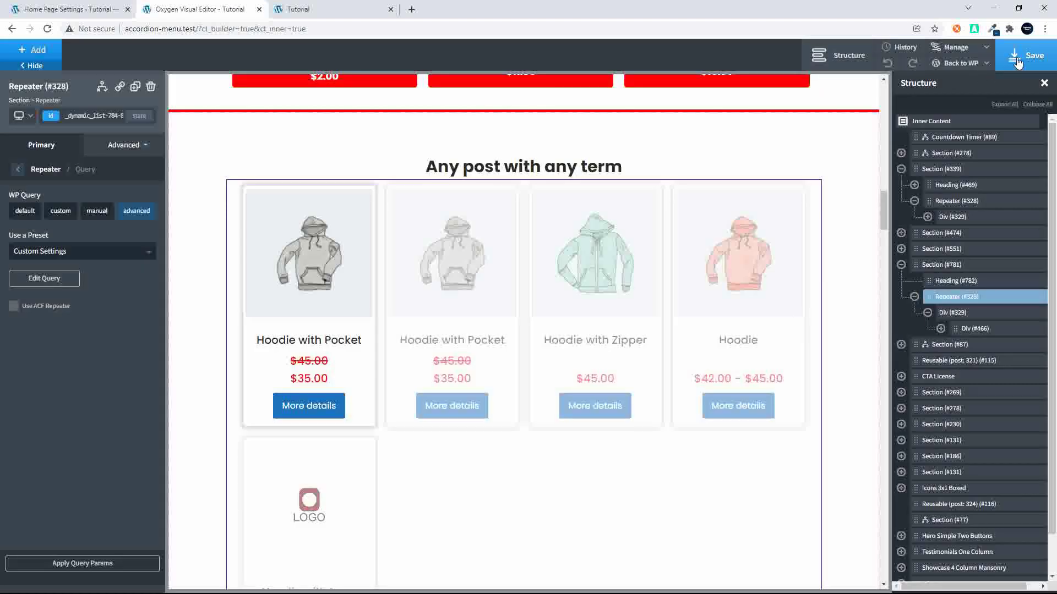
# Step: Reload the live page to show the logo products
pyautogui.click(354, 6)
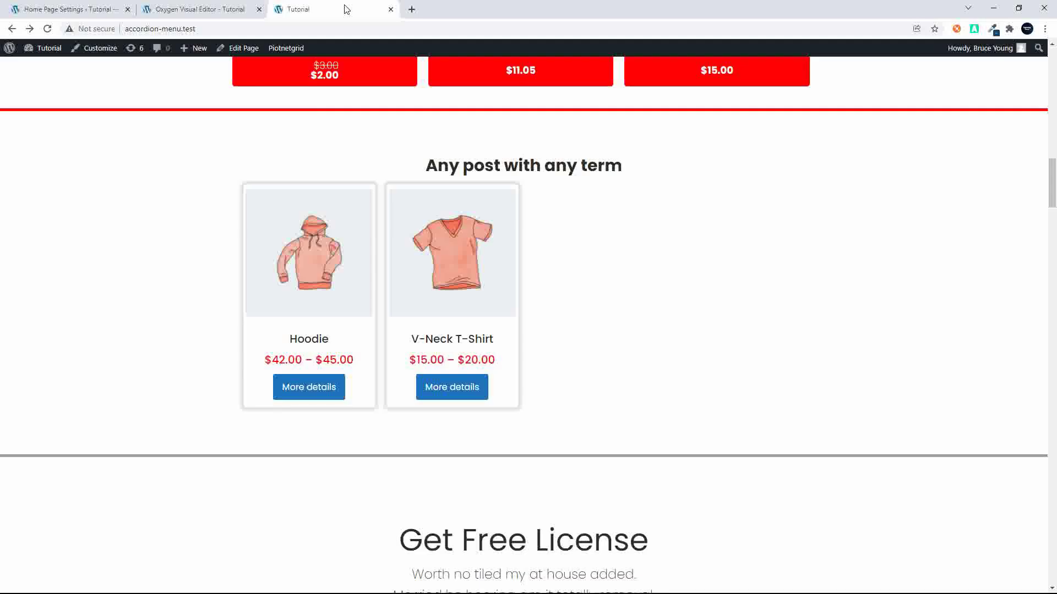
pyautogui.click(332, 27)
pyautogui.press('Return')
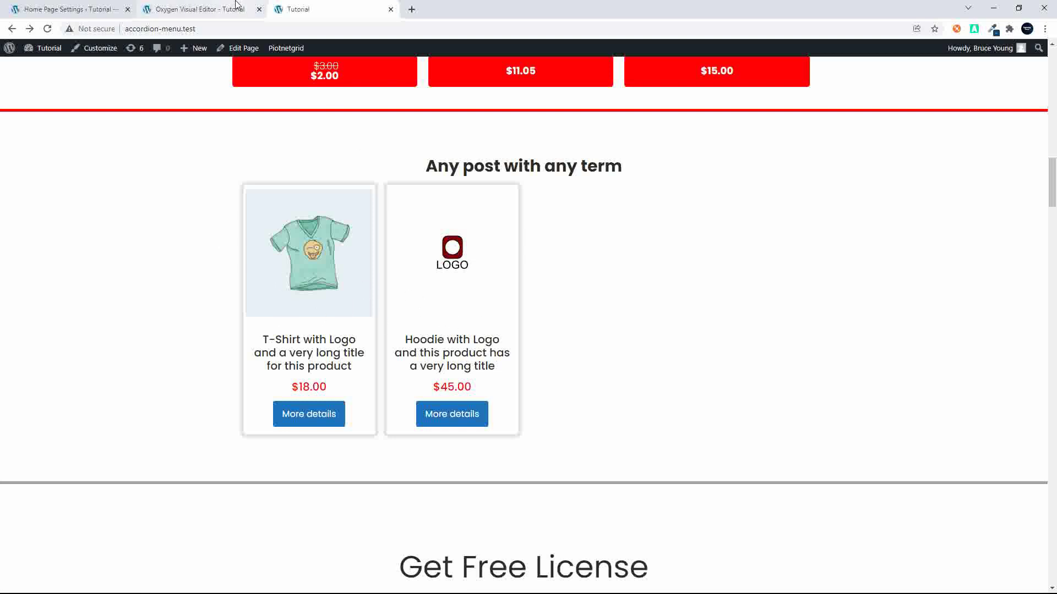
# Step: Change the repeater's search keyword from 'logo' to 'simple' and save the page
pyautogui.click(207, 11)
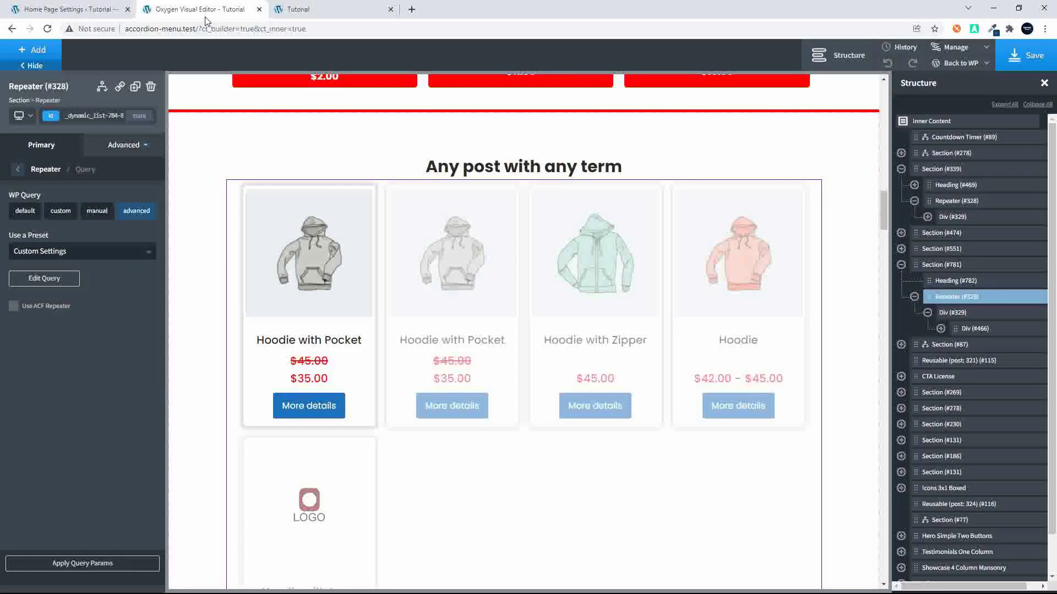
pyautogui.click(61, 283)
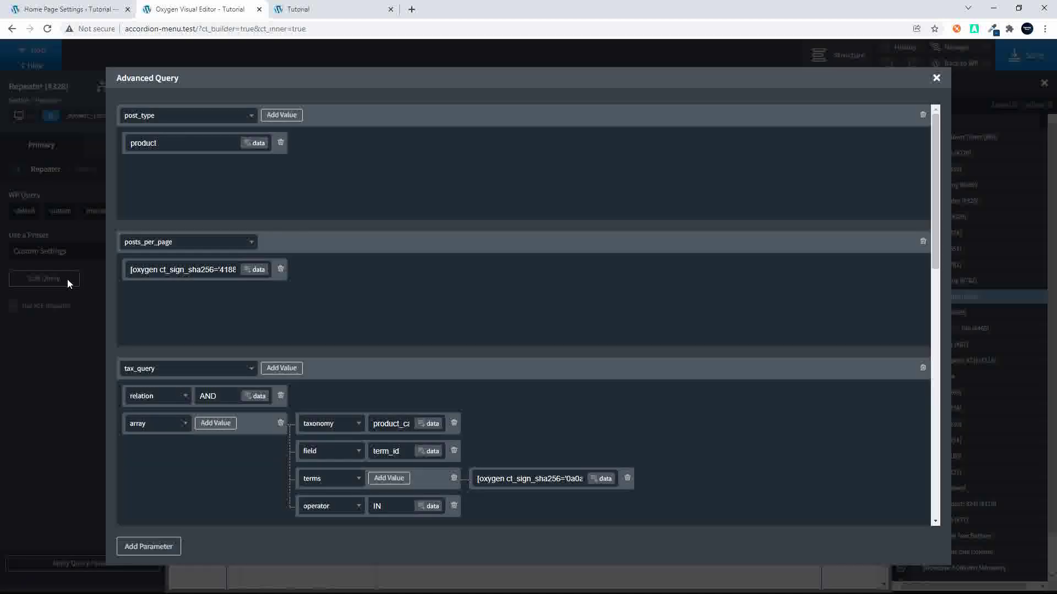
pyautogui.scroll(-5, 289, 347)
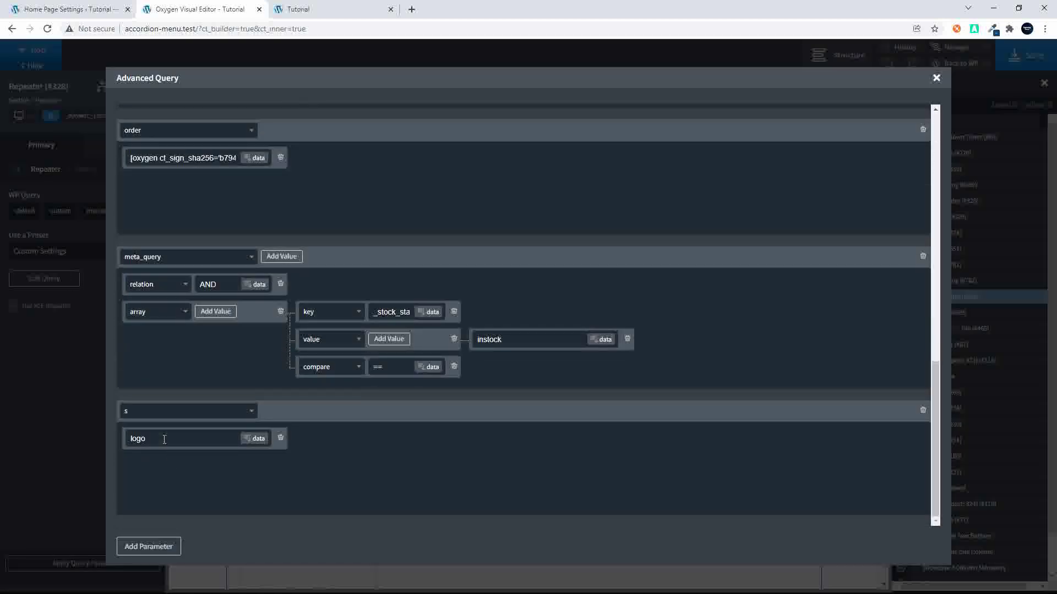
pyautogui.moveTo(164, 439); pyautogui.dragTo(118, 440)
pyautogui.click(937, 79)
pyautogui.click(1026, 57)
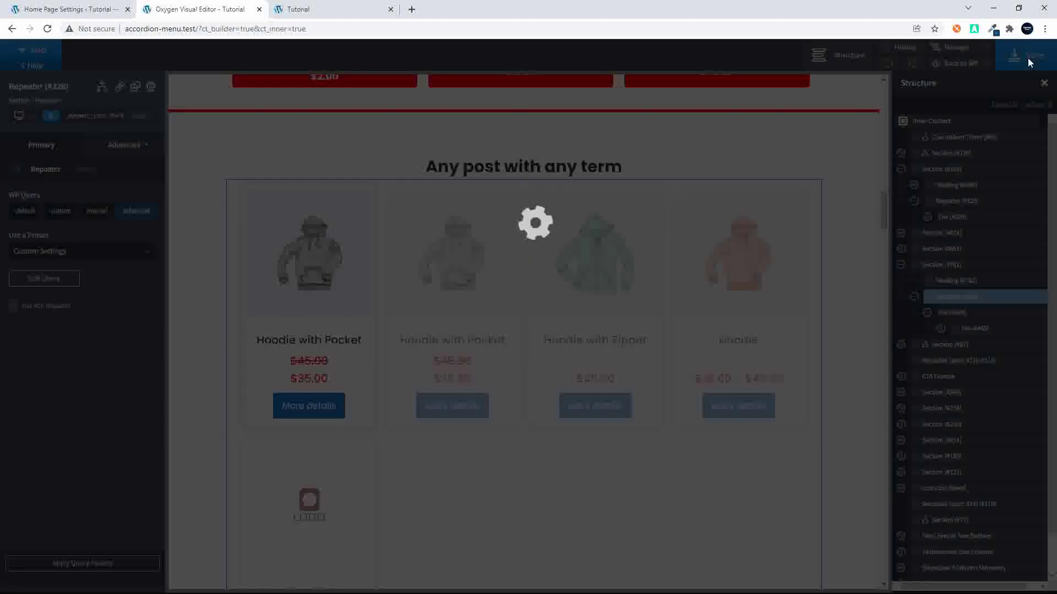
# Step: Reload the live page to show Long Sleeve Tee and the two hoodies
pyautogui.click(330, 8)
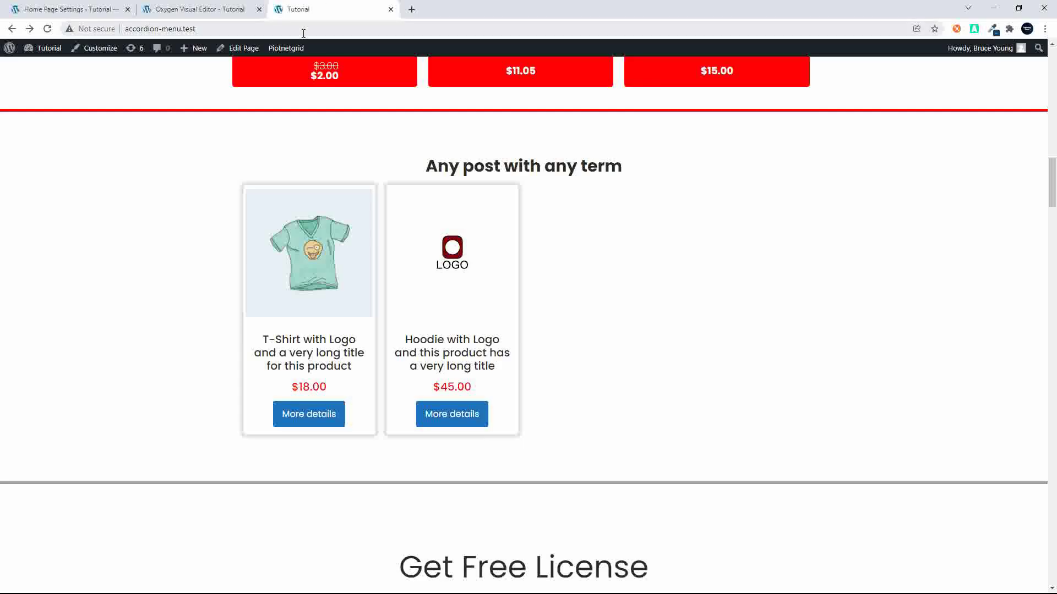
pyautogui.click(304, 33)
pyautogui.press('Return')
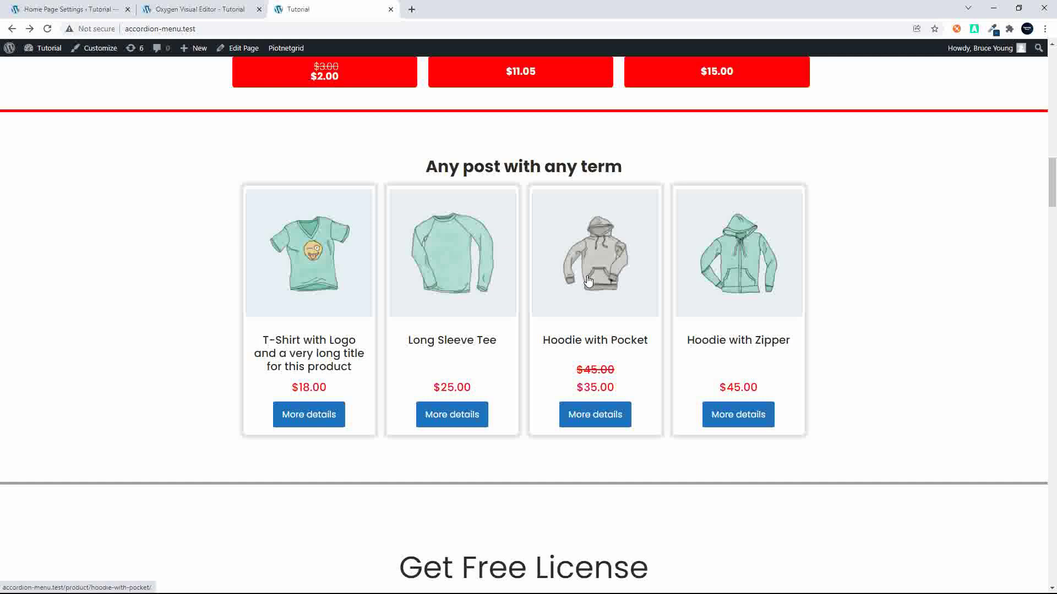
# Step: Set posts_per_page to 4 and delete the tax_query category filter
pyautogui.click(201, 14)
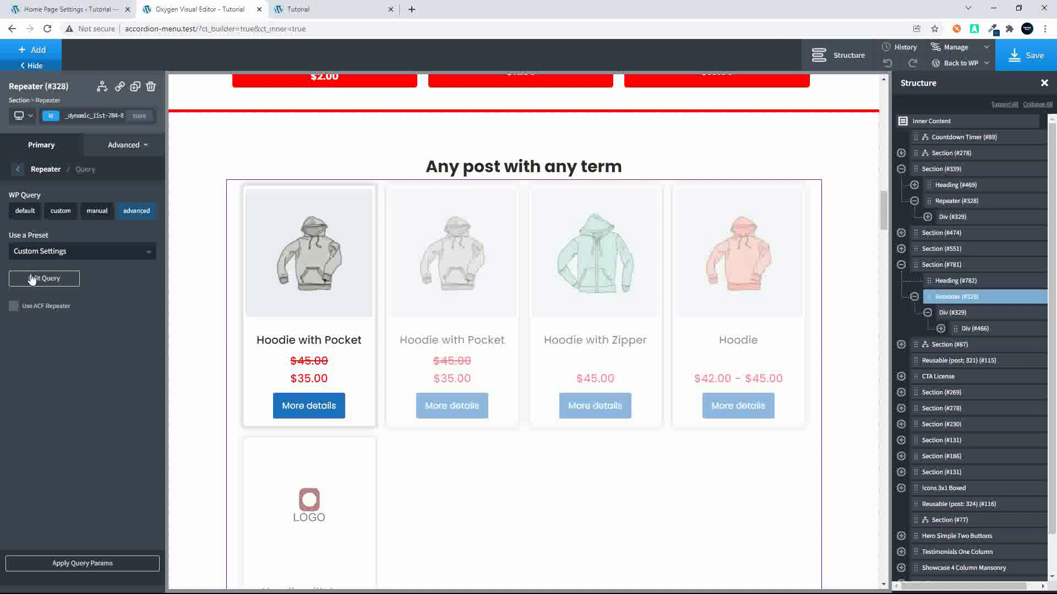
pyautogui.click(33, 279)
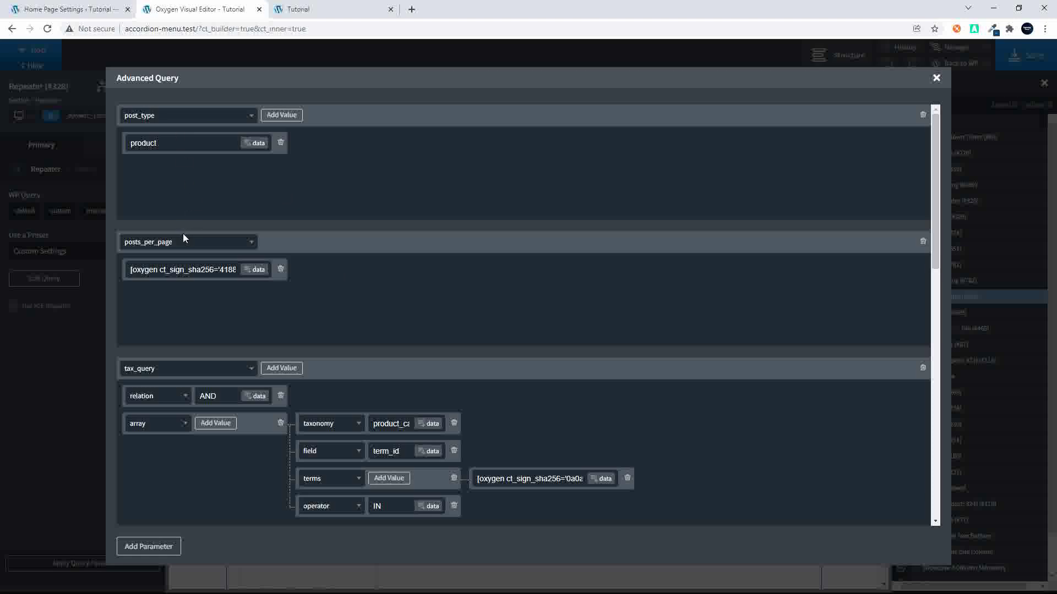
pyautogui.tripleClick(190, 269)
pyautogui.write('4')
pyautogui.scroll(-3, 410, 296)
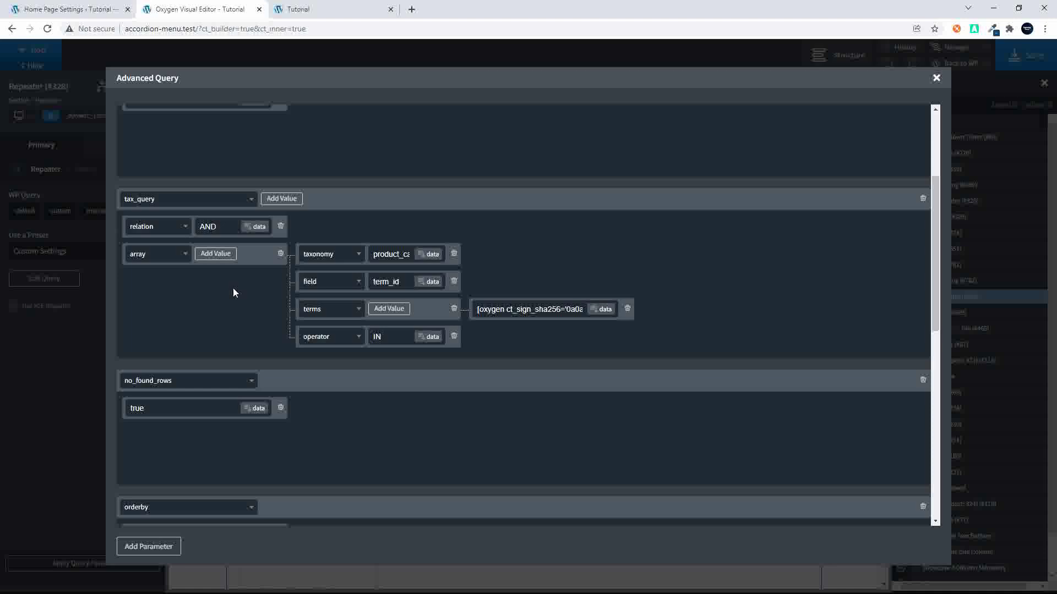
pyautogui.click(922, 198)
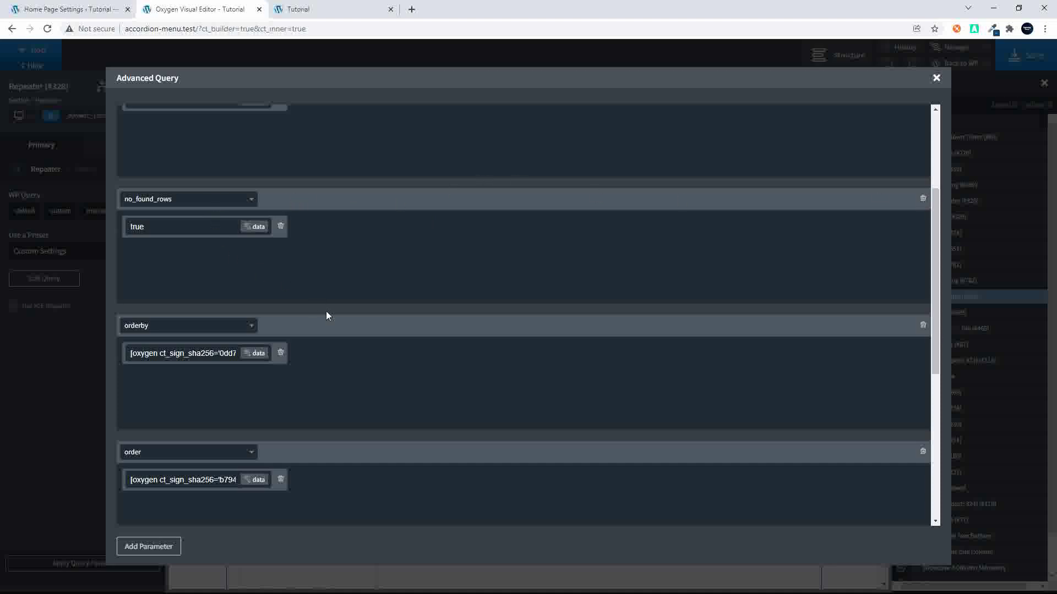
# Step: Set orderby to title and order to asc
pyautogui.scroll(-2, 326, 312)
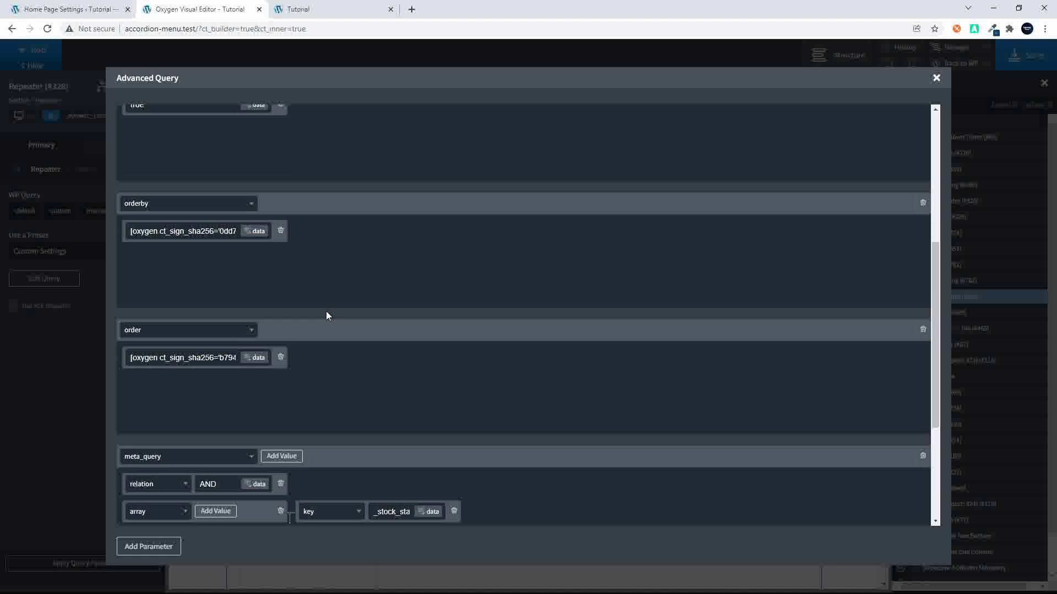
pyautogui.tripleClick(220, 232)
pyautogui.write('title')
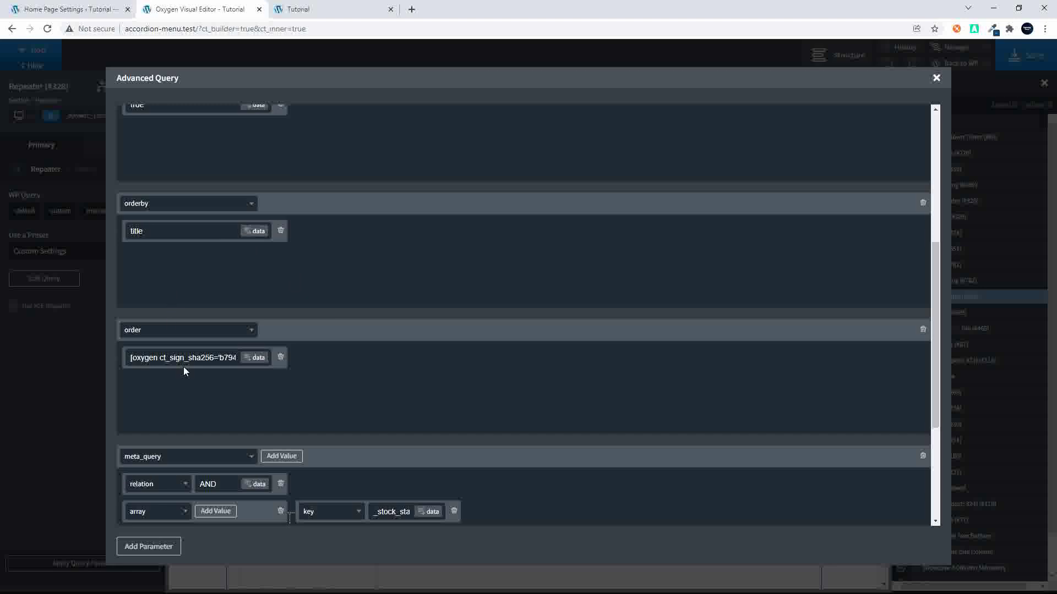
pyautogui.tripleClick(195, 359)
pyautogui.write('asc')
pyautogui.scroll(-4, 265, 365)
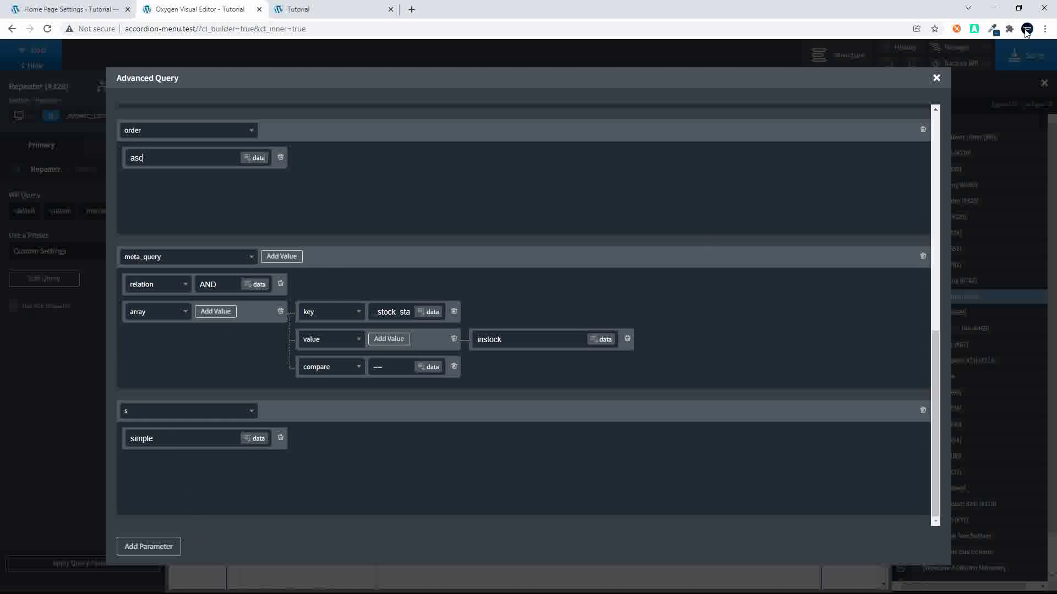
# Step: Save the query and reload the live page, listing Album, Beanie, Beanie with Logo, Belt
pyautogui.click(935, 78)
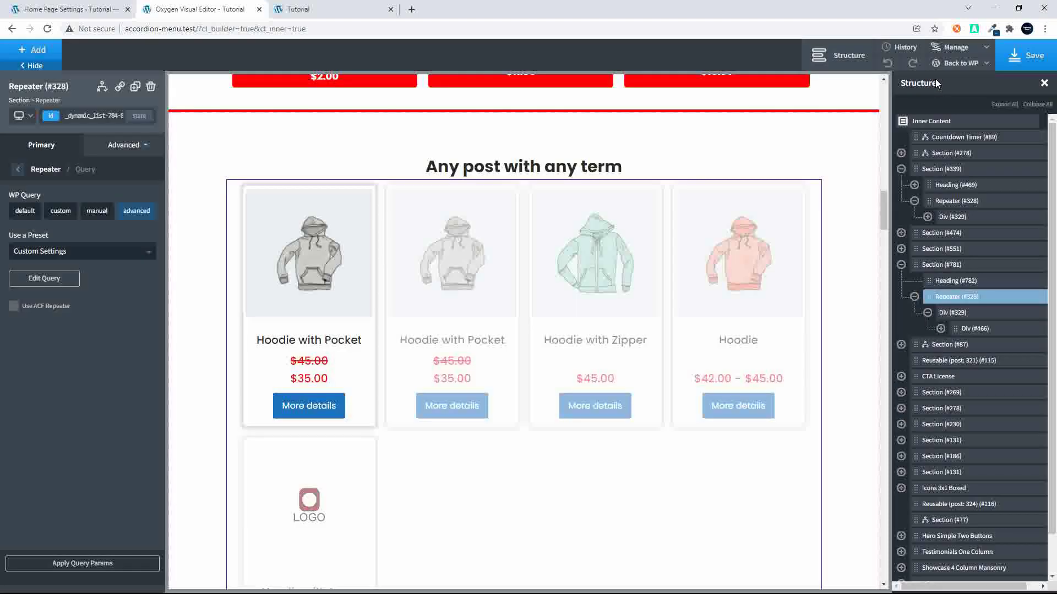
pyautogui.click(1030, 57)
pyautogui.click(334, 10)
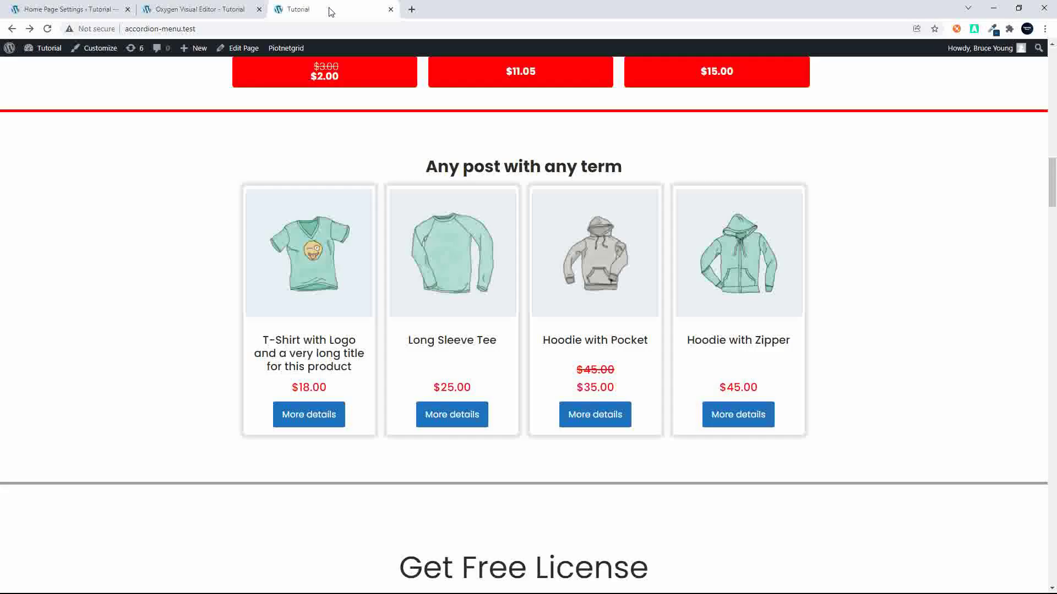
pyautogui.click(325, 29)
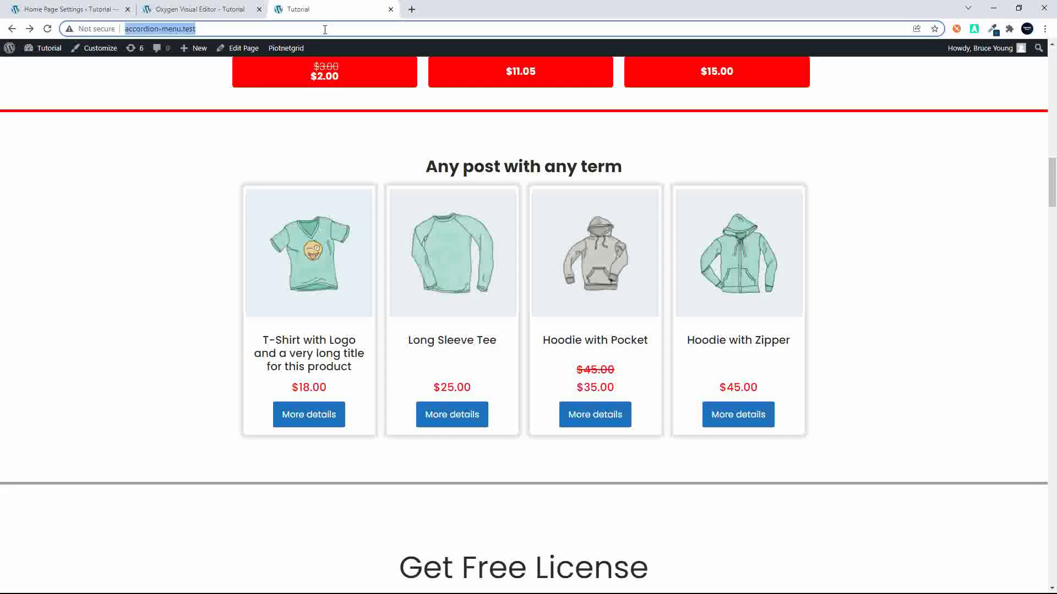
pyautogui.press('Return')
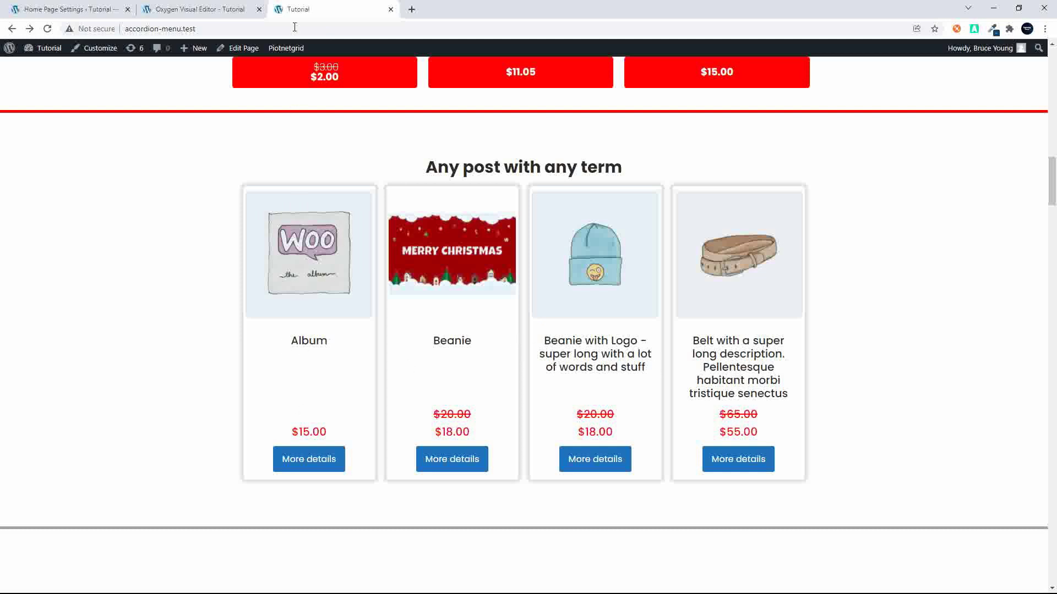
# Step: Change the search keyword from 'simple' to 'logo', apply it, and reload the live page
pyautogui.click(202, 10)
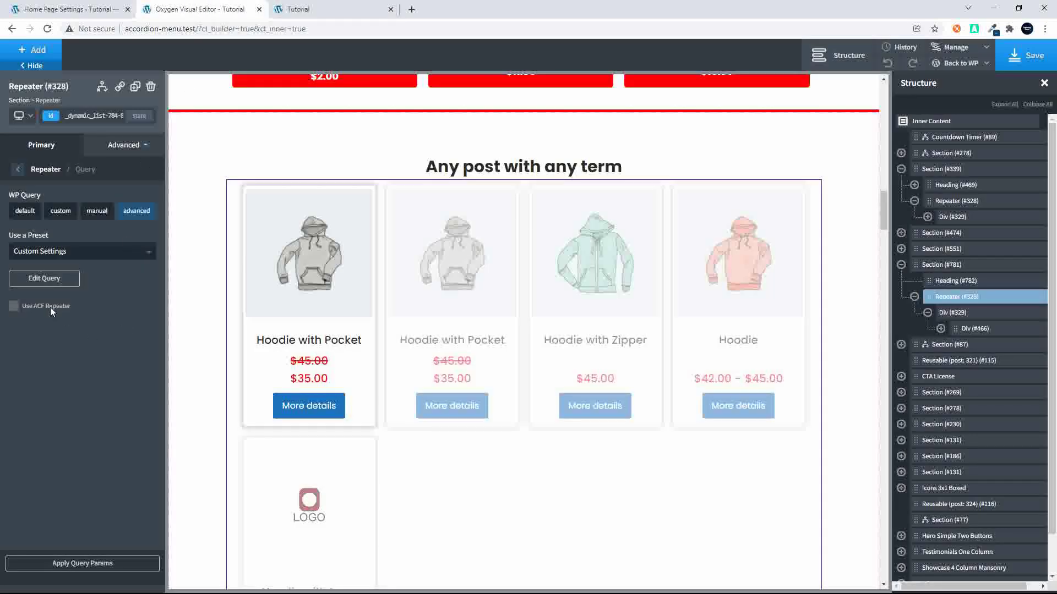
pyautogui.click(40, 278)
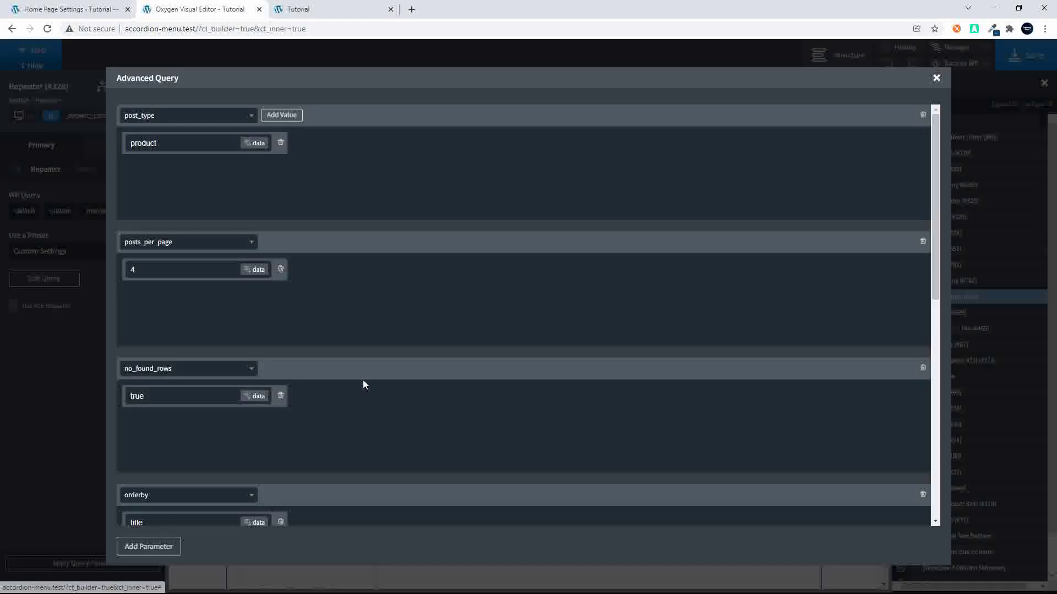
pyautogui.scroll(-10, 368, 397)
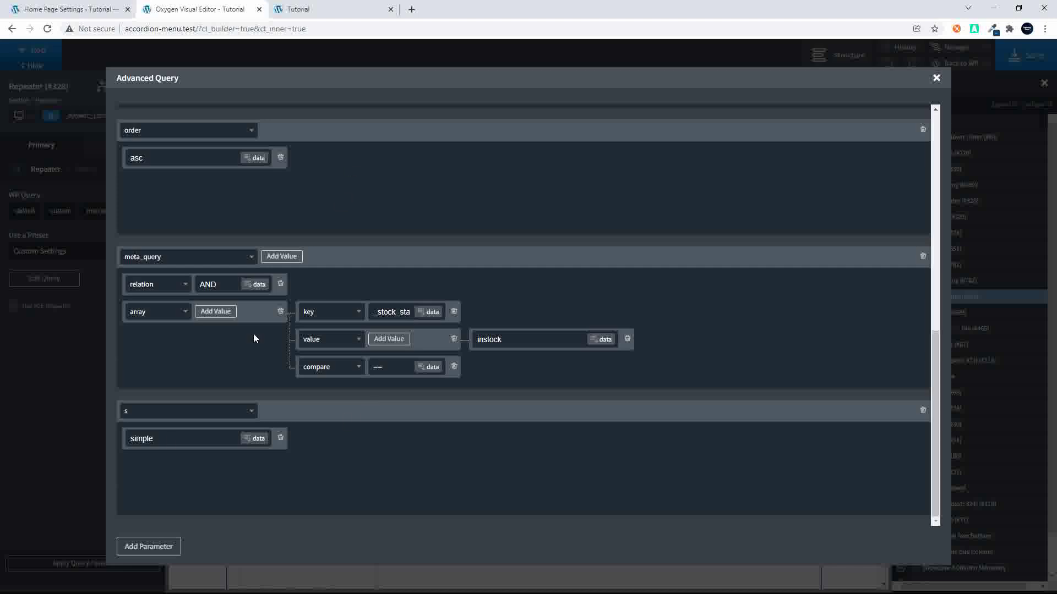
pyautogui.moveTo(172, 439); pyautogui.dragTo(113, 436)
pyautogui.press('BackSpace')
pyautogui.write('logo')
pyautogui.click(937, 78)
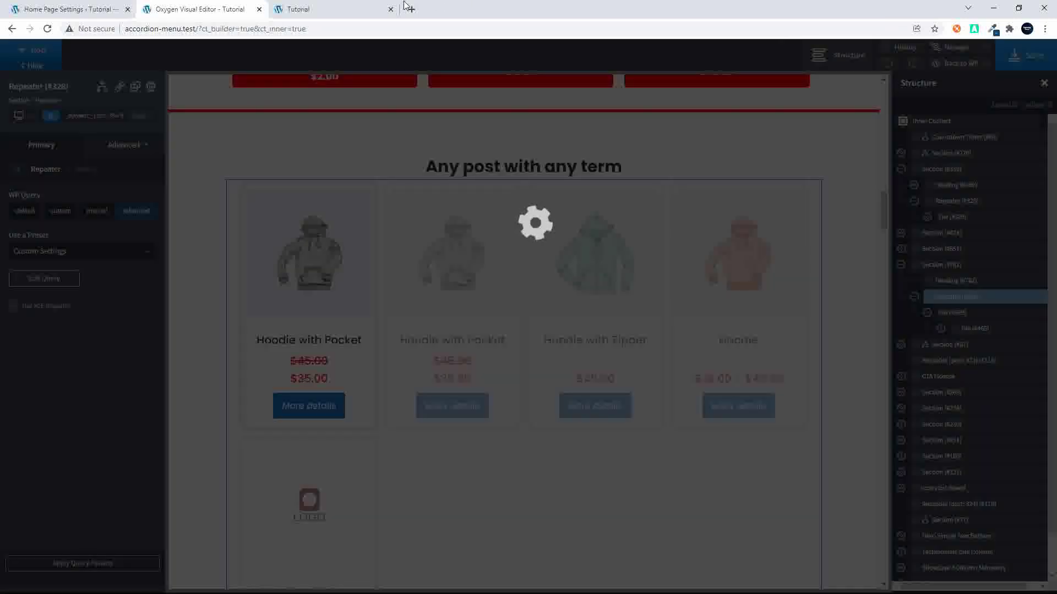
pyautogui.click(355, 10)
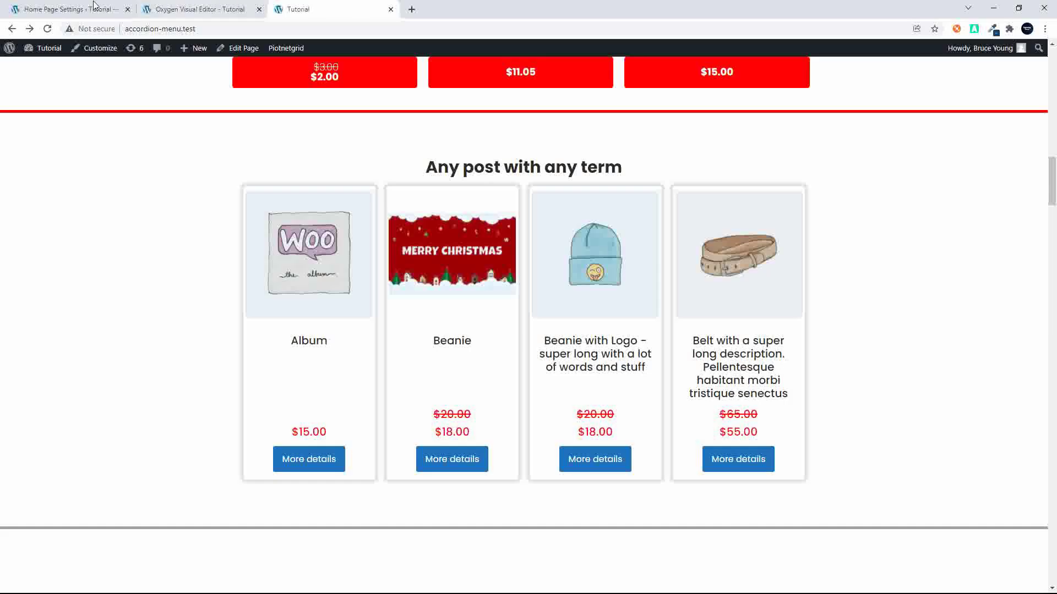
pyautogui.click(48, 30)
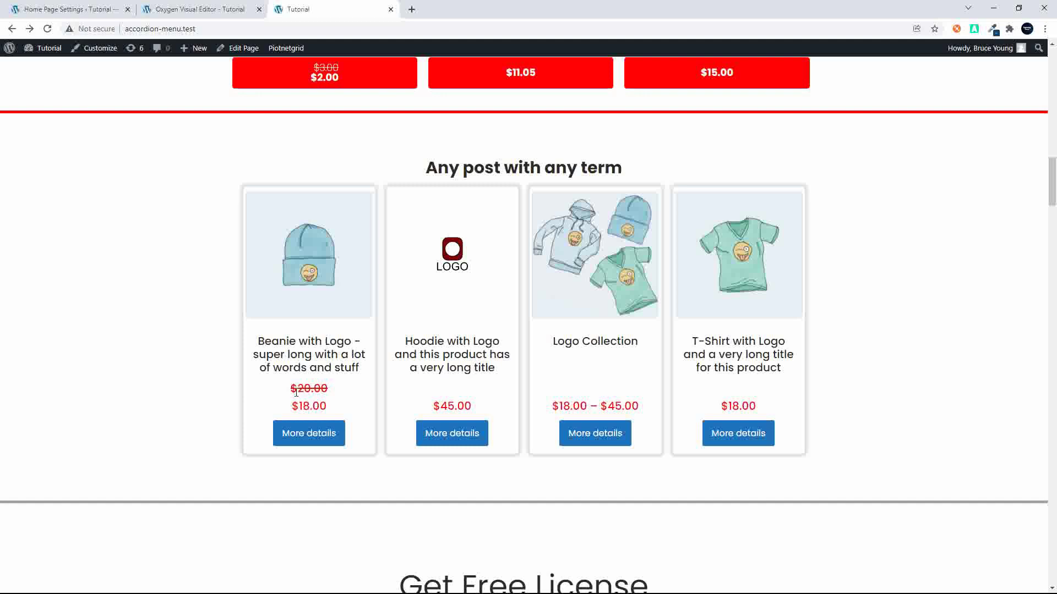
# Step: Change the query's orderby to meta_value_num
pyautogui.click(215, 9)
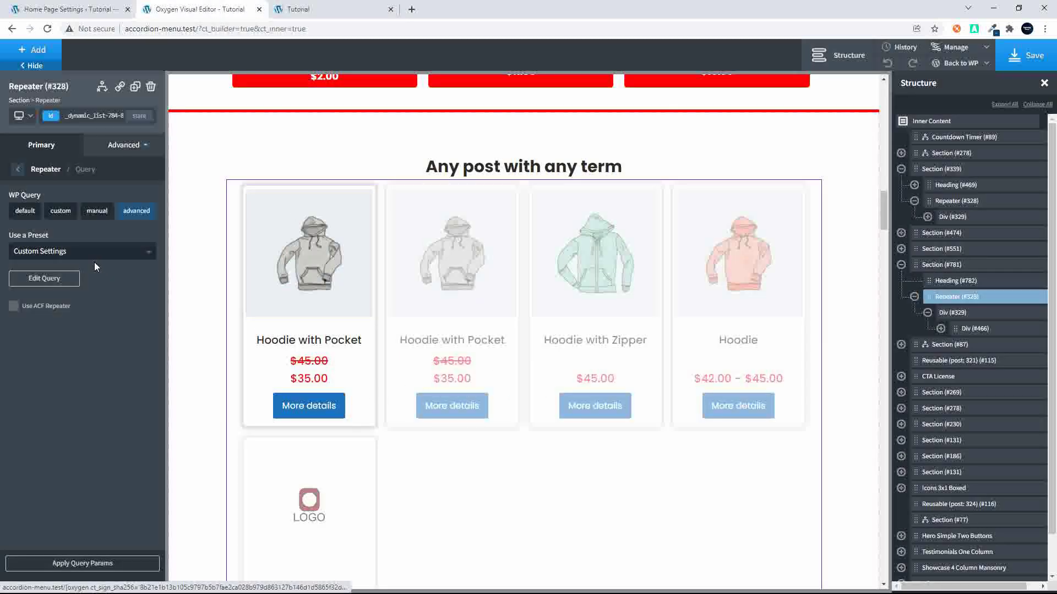
pyautogui.click(64, 281)
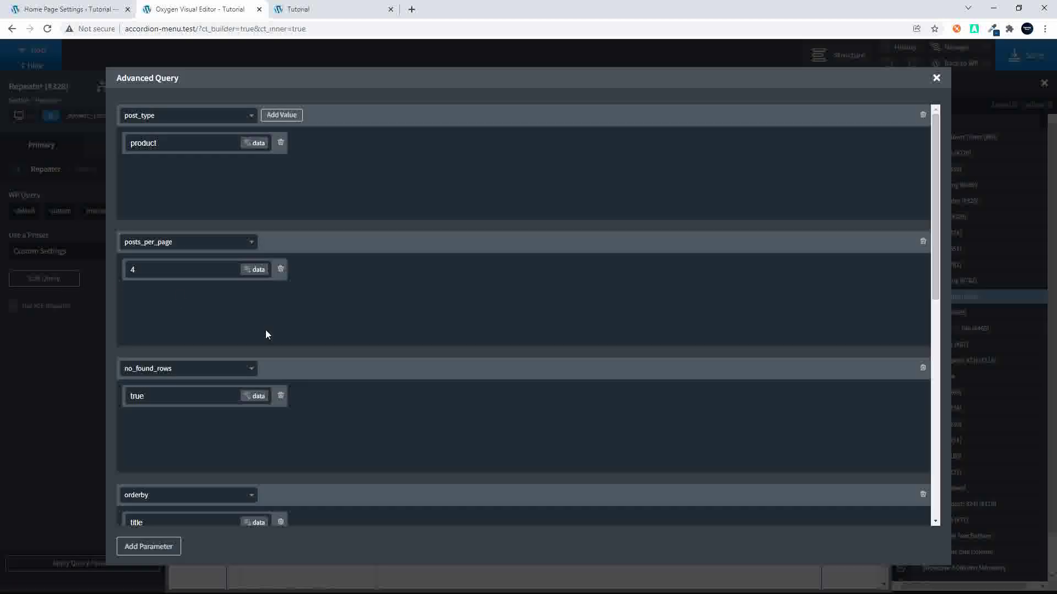
pyautogui.scroll(-2, 286, 344)
pyautogui.scroll(-2, 295, 350)
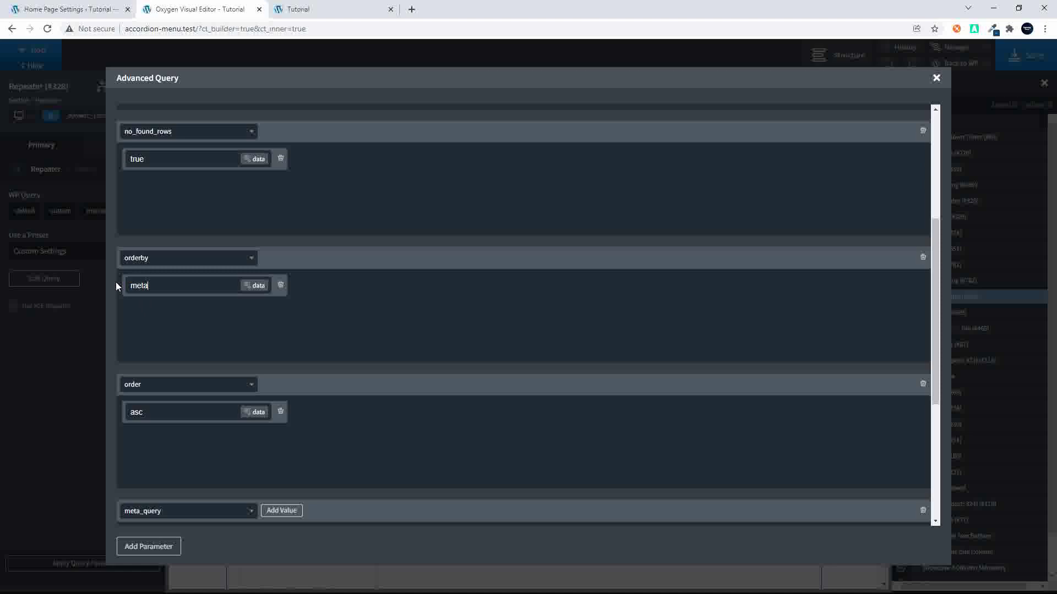
pyautogui.write('value_num')
pyautogui.scroll(-5, 302, 364)
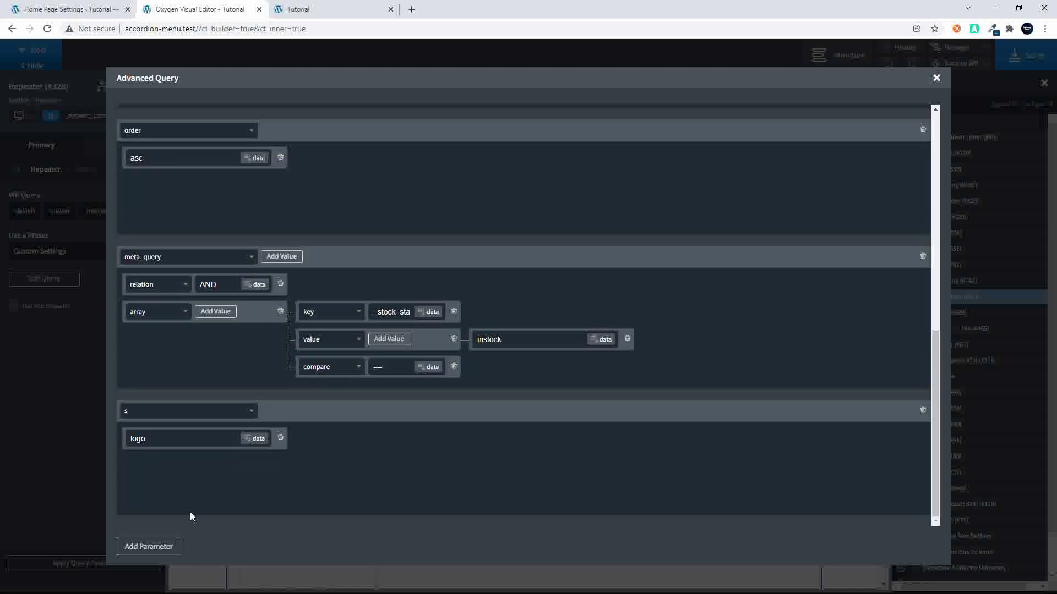
# Step: Add a meta_key parameter with value _price and apply the query
pyautogui.click(153, 547)
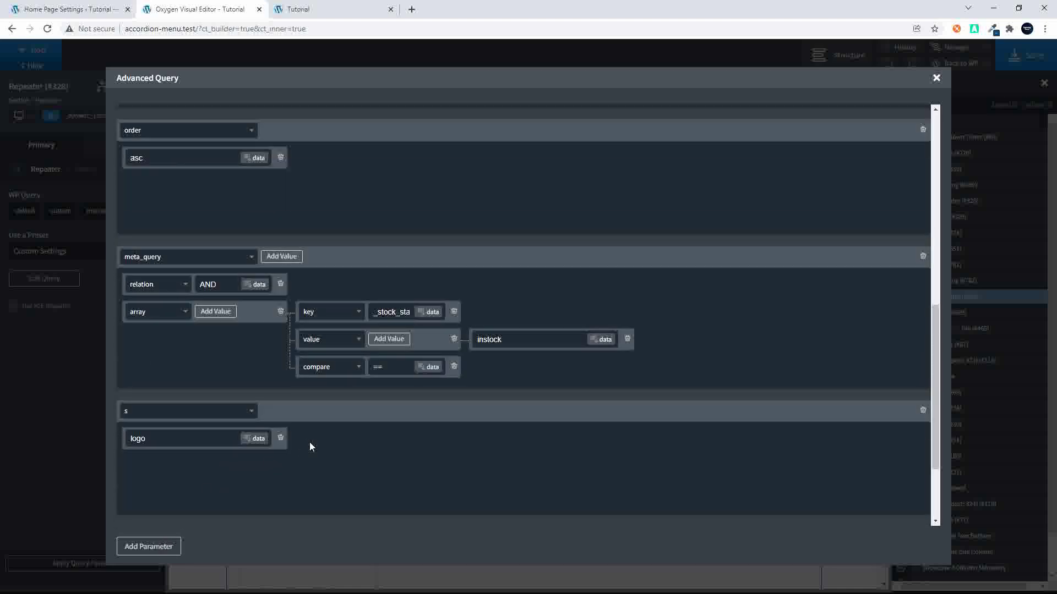
pyautogui.scroll(-2, 309, 441)
pyautogui.click(252, 416)
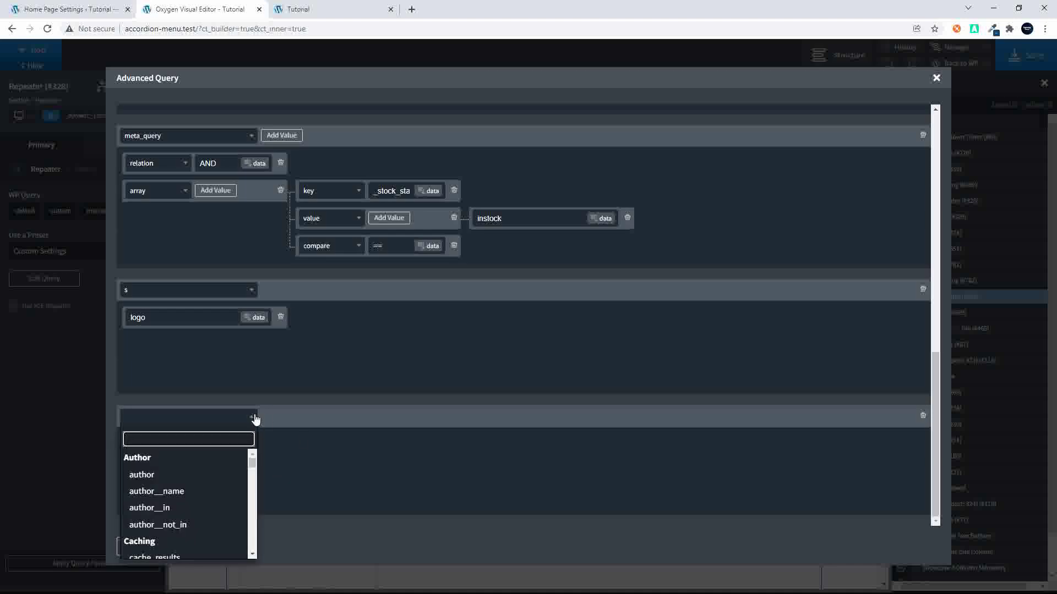
pyautogui.write('mey')
pyautogui.press('BackSpace')
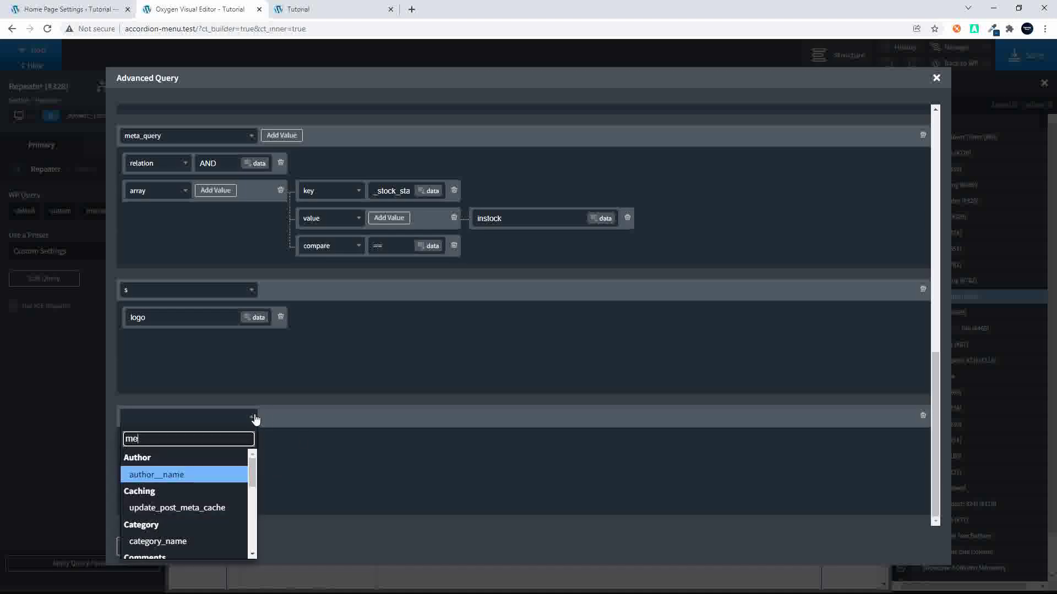
pyautogui.write('ta_key')
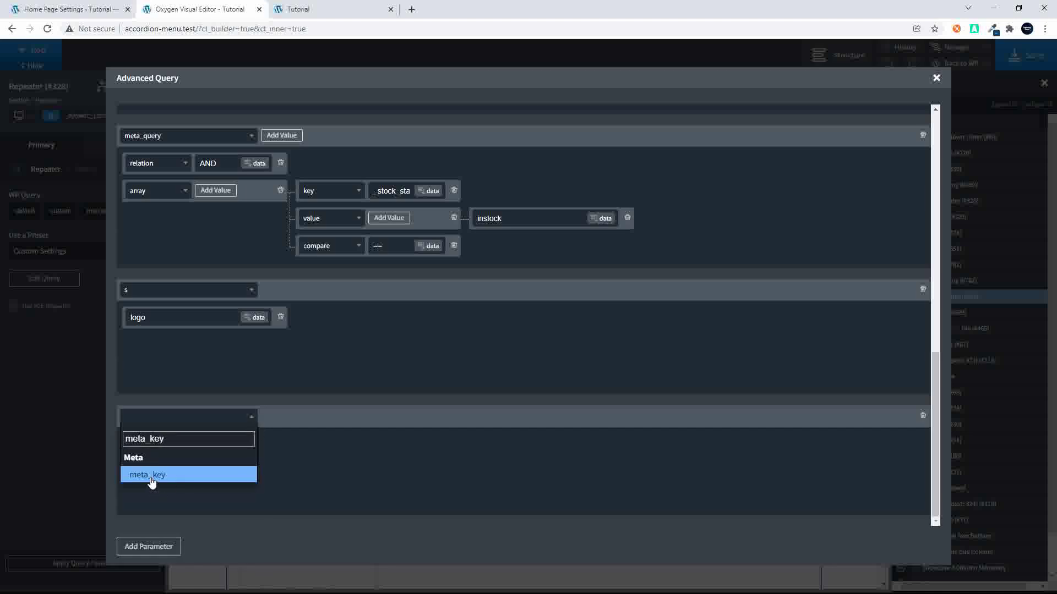
pyautogui.click(151, 477)
pyautogui.click(281, 416)
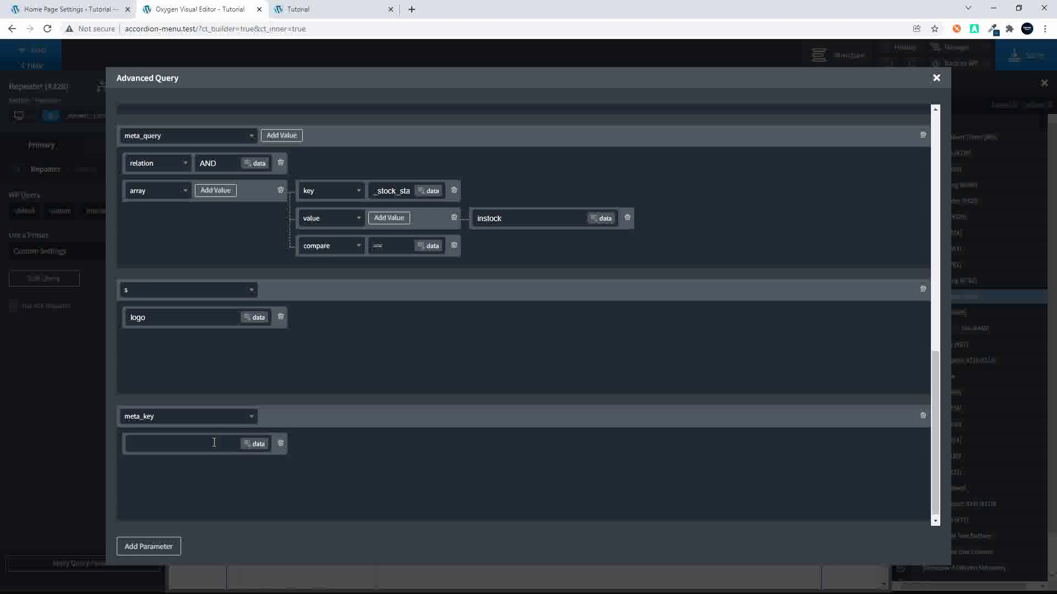
pyautogui.write('_price')
pyautogui.click(936, 80)
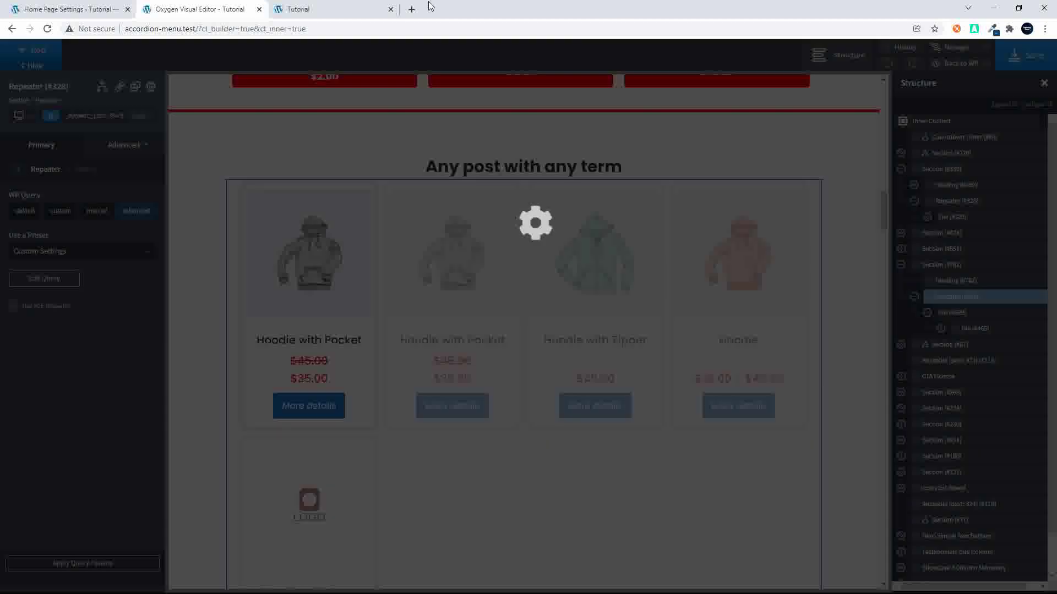
# Step: Reload the live page to see logo products sorted cheapest first, then return to the editor
pyautogui.click(336, 9)
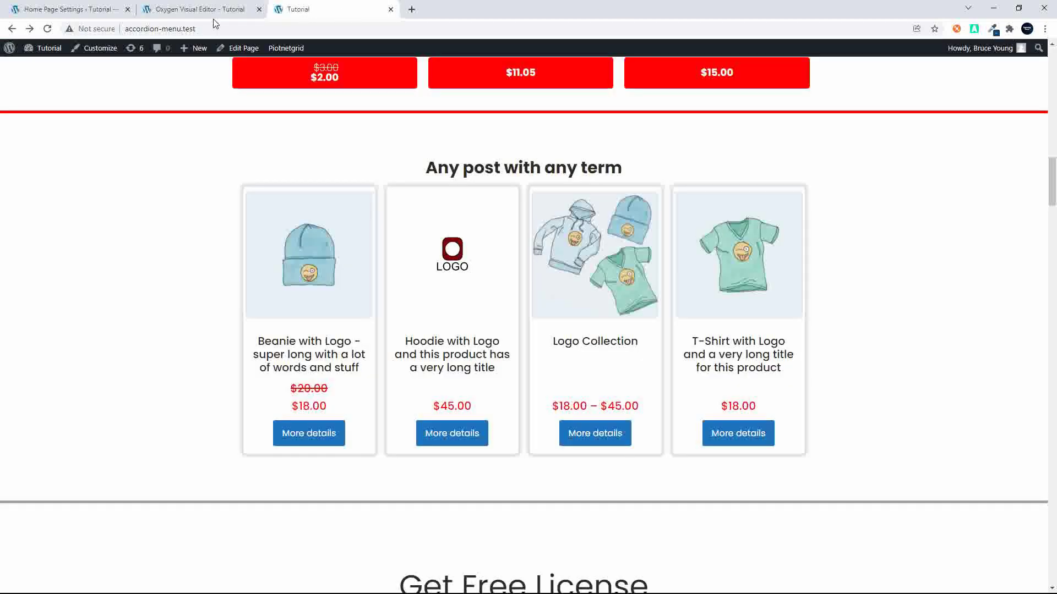
pyautogui.click(217, 29)
pyautogui.press('Return')
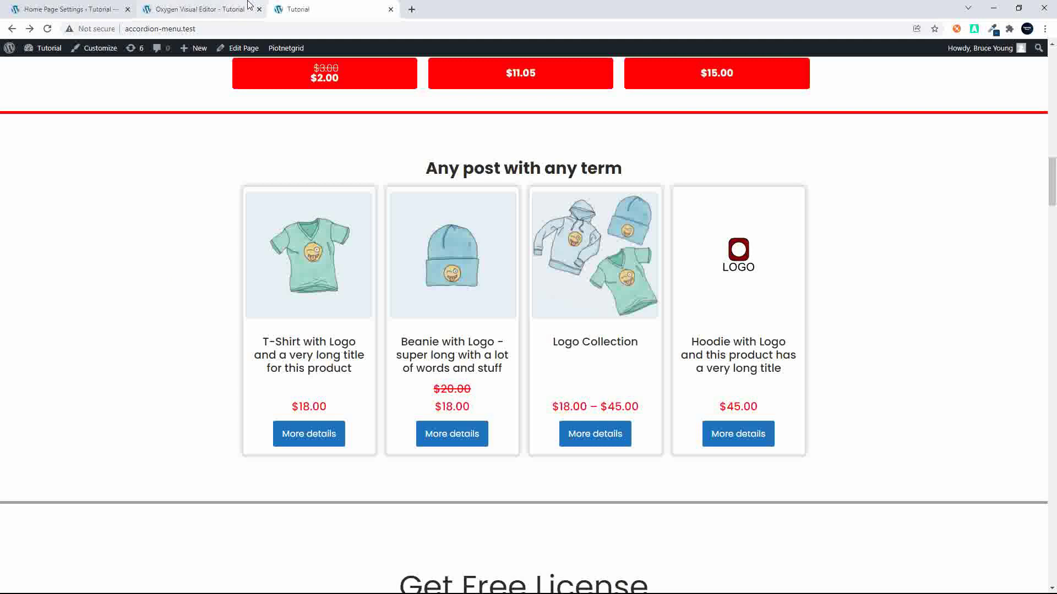
pyautogui.click(187, 7)
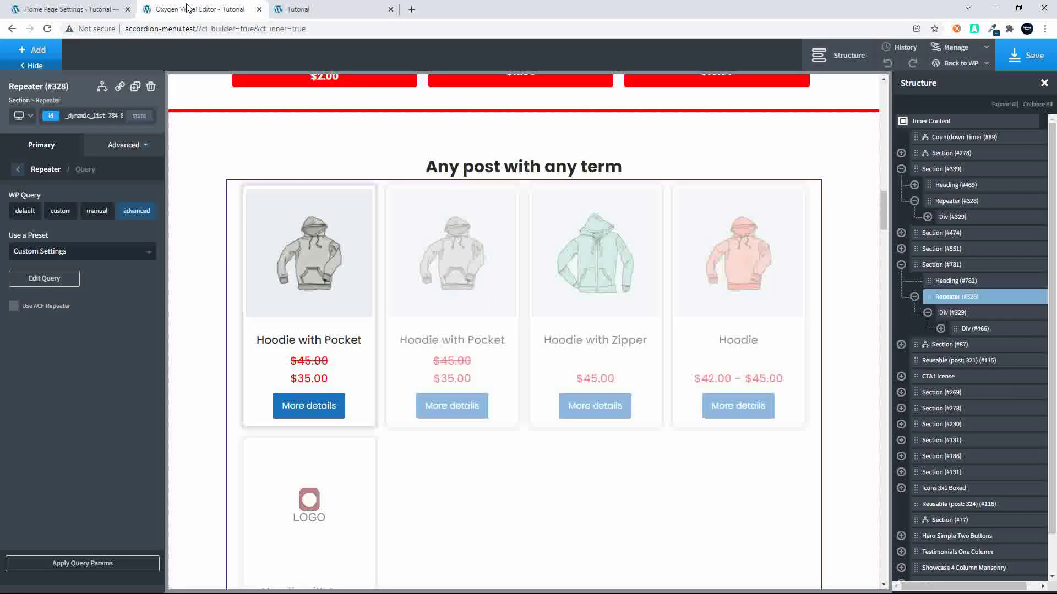
# Step: Change the query's order value from asc to desc and apply it
pyautogui.click(48, 279)
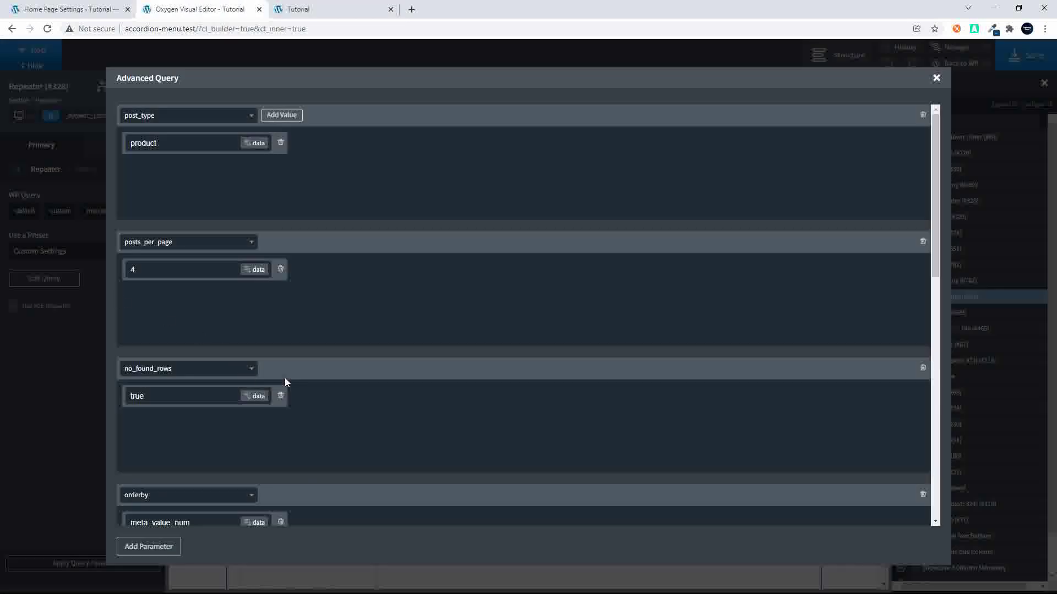
pyautogui.scroll(-7, 379, 409)
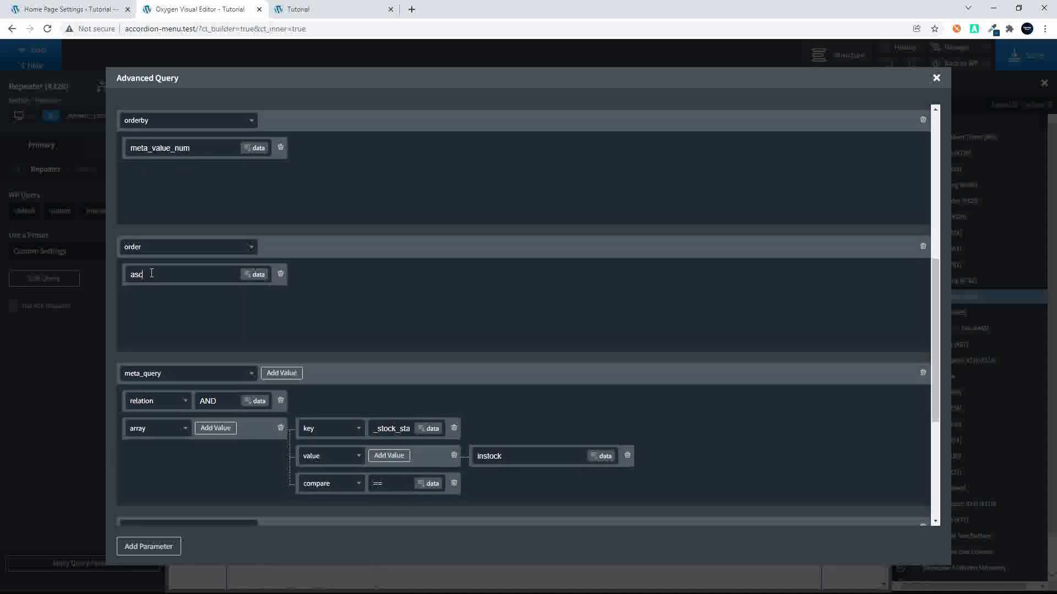
pyautogui.moveTo(151, 274); pyautogui.dragTo(129, 274)
pyautogui.write('desc')
pyautogui.click(936, 77)
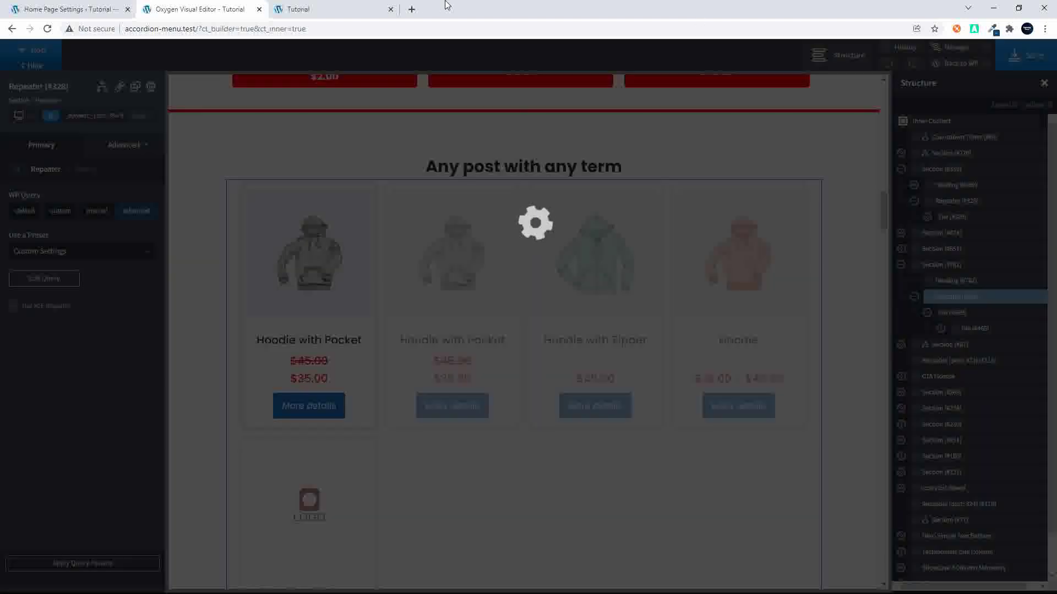
# Step: Reload the live page to confirm Hoodie with Logo at $45.00 comes first, then return to the editor
pyautogui.click(310, 10)
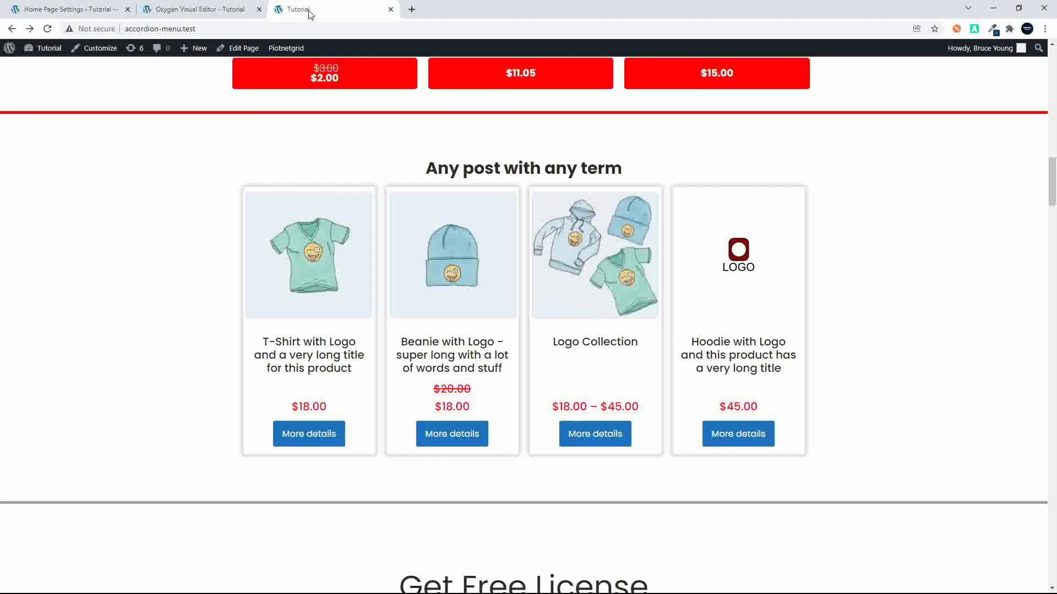
pyautogui.click(264, 25)
pyautogui.press('Return')
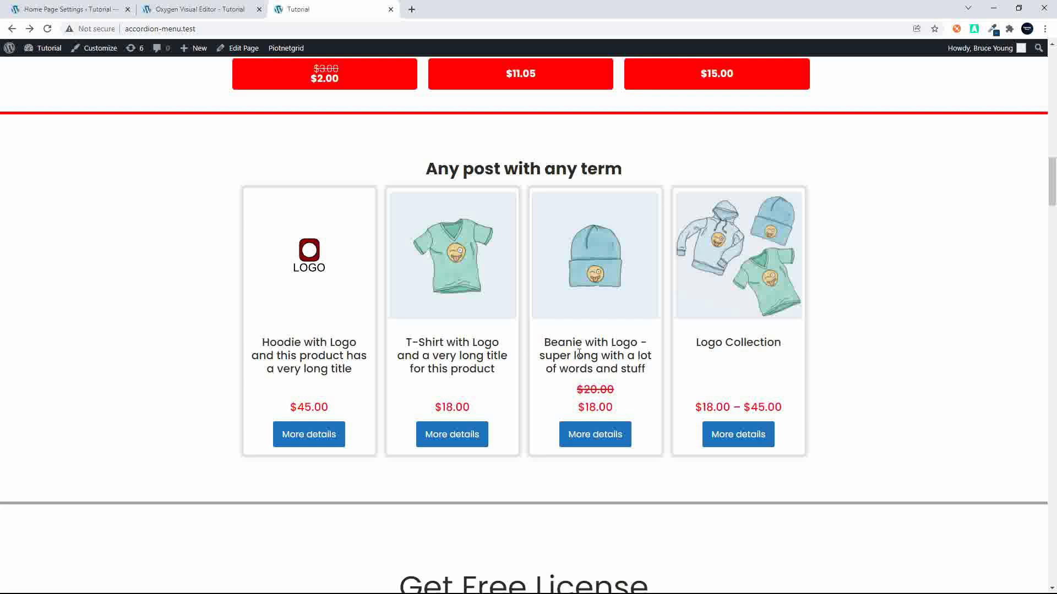
pyautogui.click(177, 8)
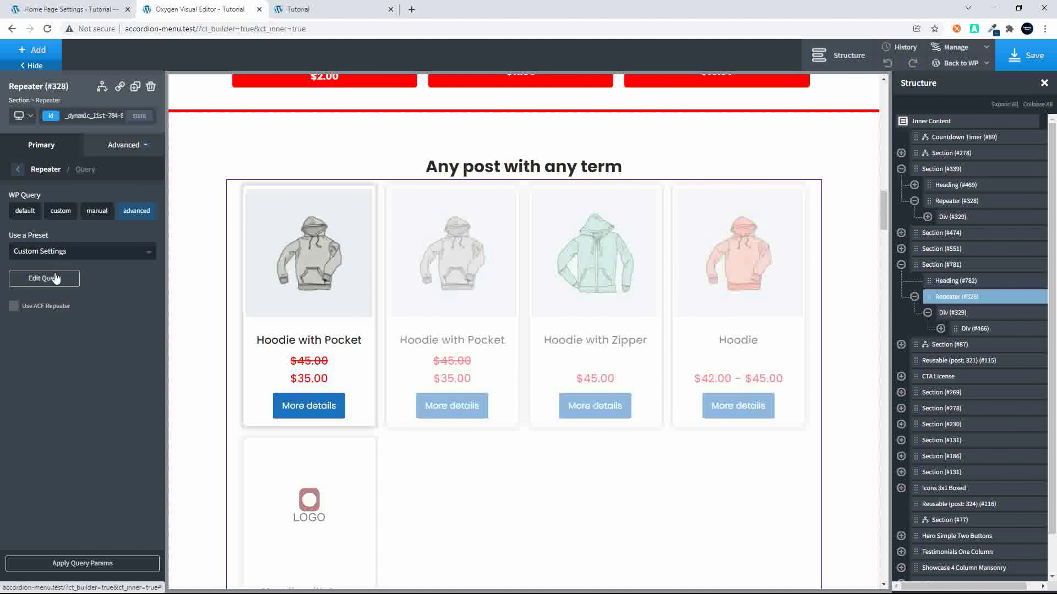
# Step: Add a new tax_query parameter to the advanced query
pyautogui.click(55, 278)
pyautogui.scroll(-10, 395, 362)
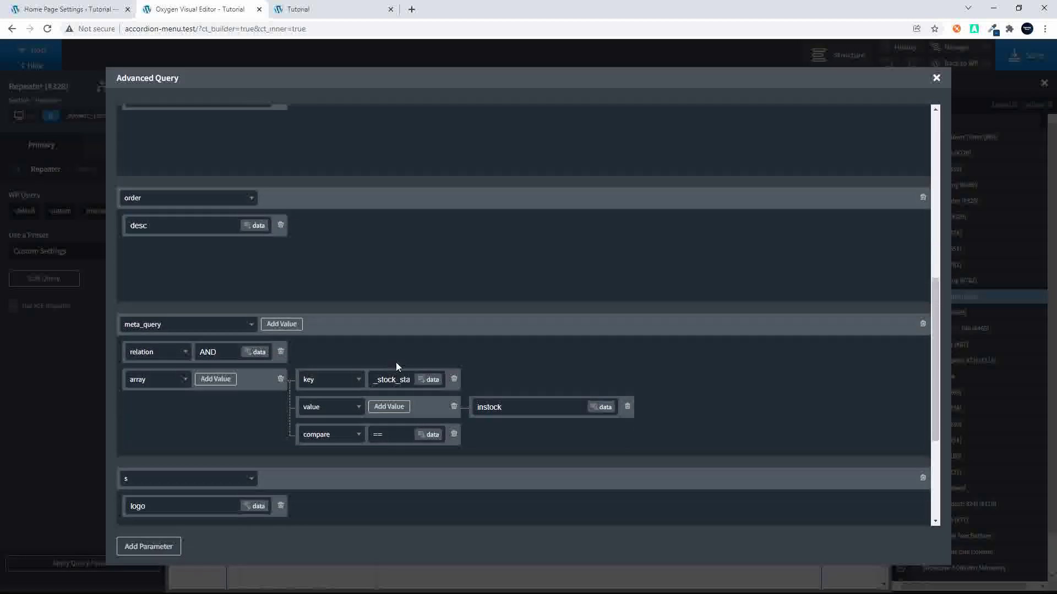
pyautogui.scroll(-2, 396, 365)
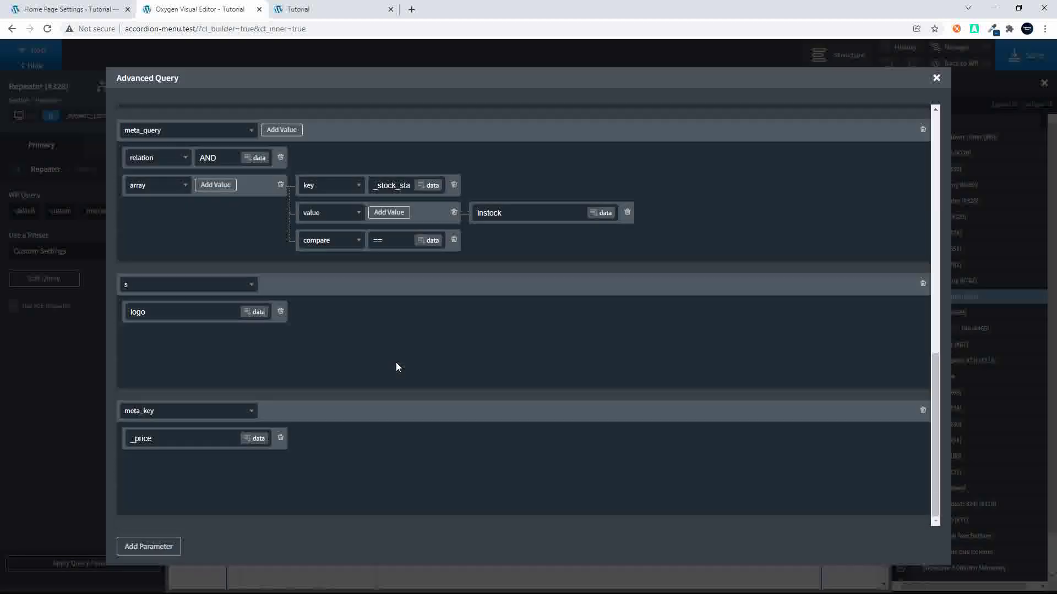
pyautogui.click(157, 549)
pyautogui.scroll(-2, 292, 465)
pyautogui.click(250, 423)
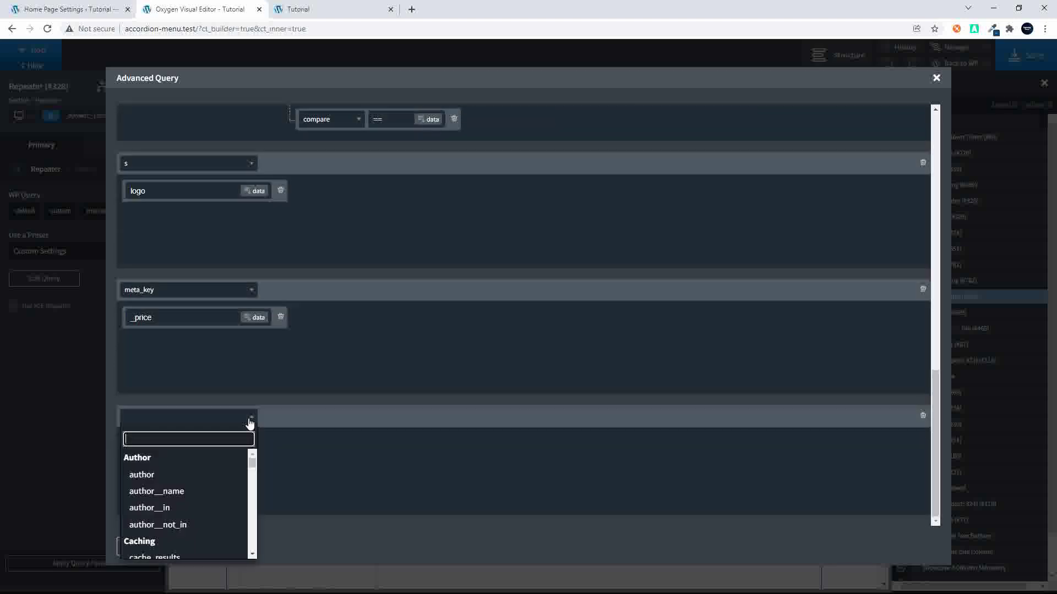
pyautogui.write('tax')
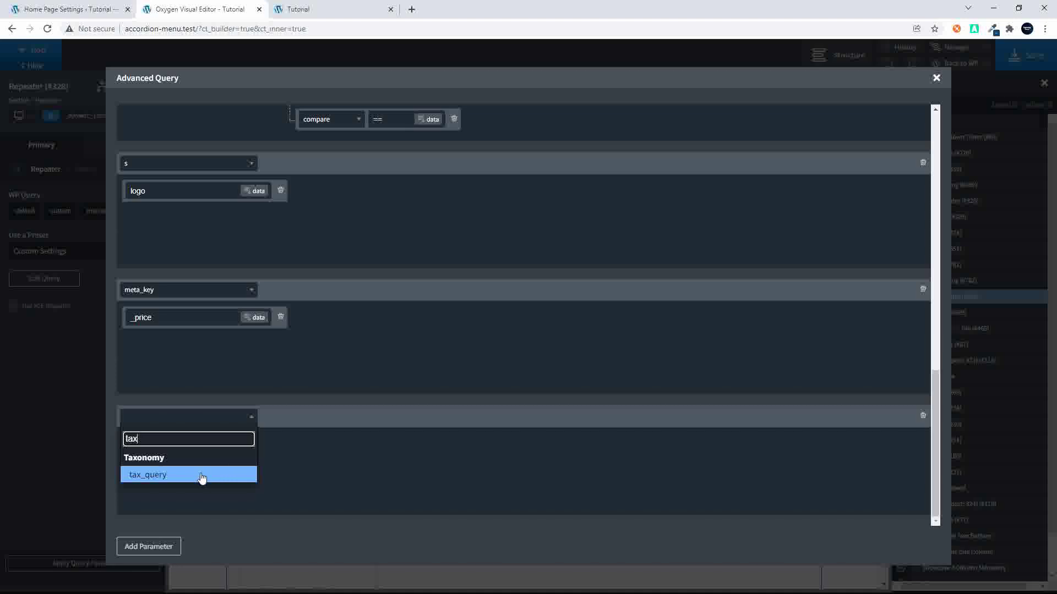
pyautogui.click(200, 478)
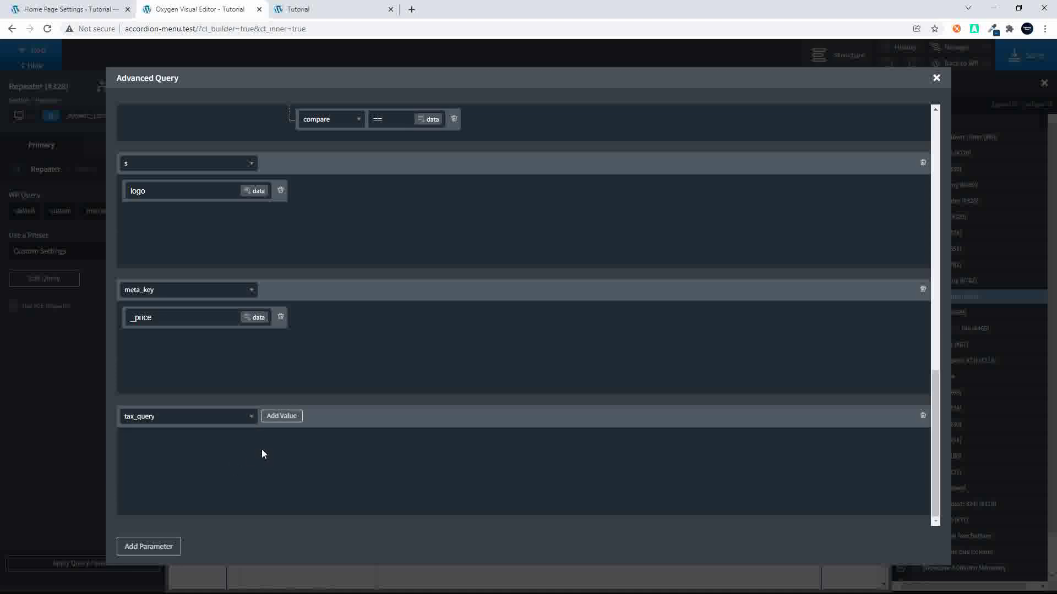
# Step: Give tax_query two entries, setting the first to relation AND
pyautogui.click(283, 421)
pyautogui.click(284, 421)
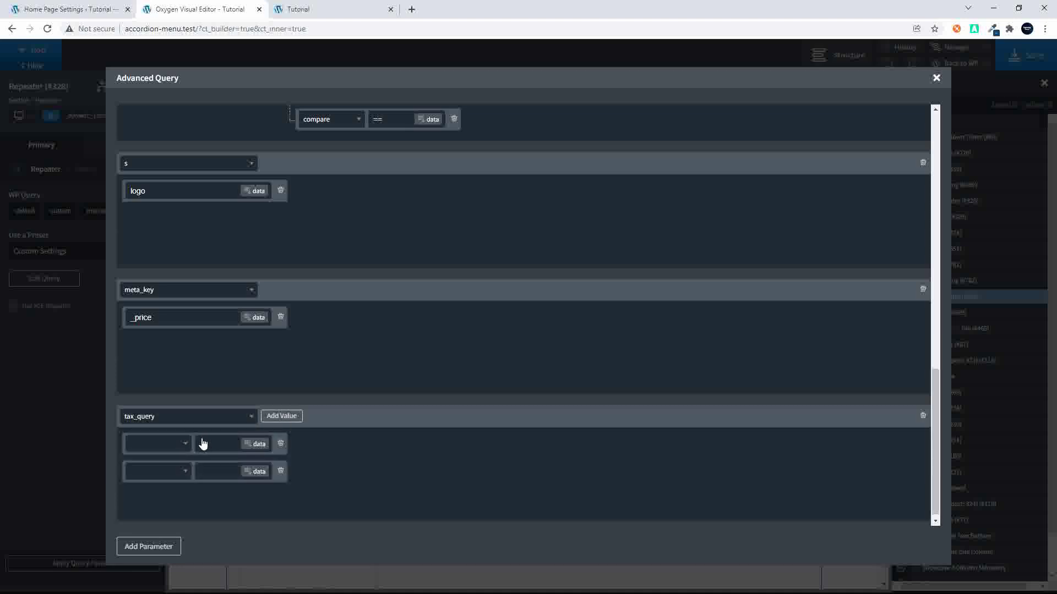
pyautogui.click(181, 444)
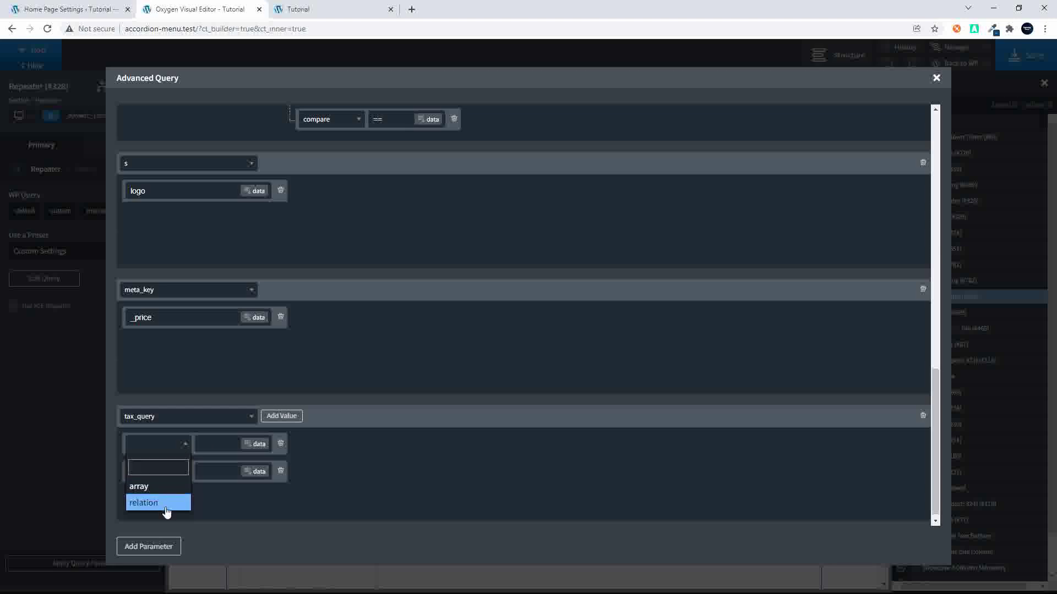
pyautogui.click(138, 504)
pyautogui.write('AND')
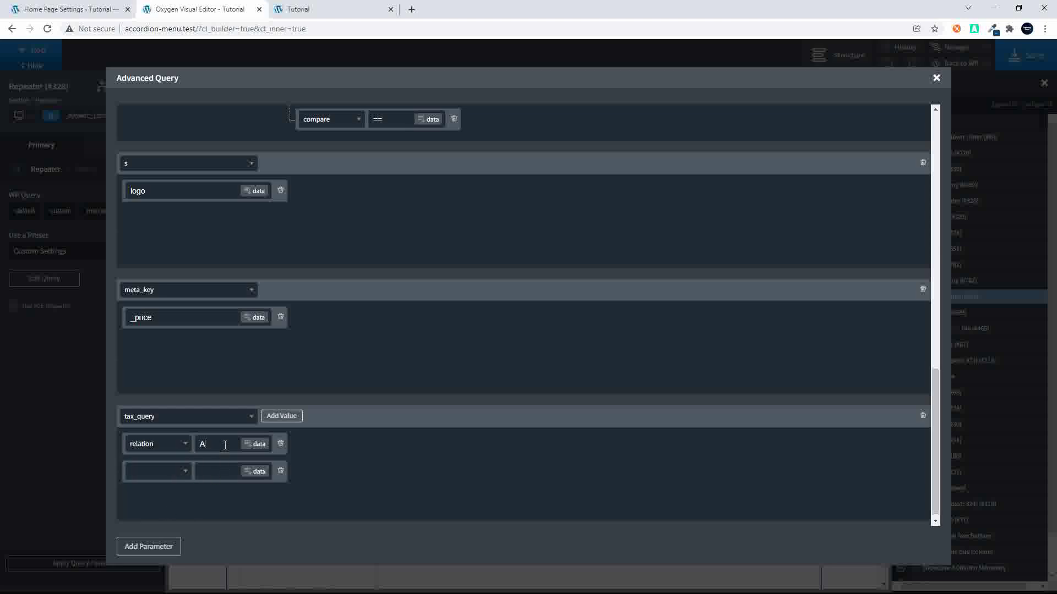
pyautogui.click(180, 475)
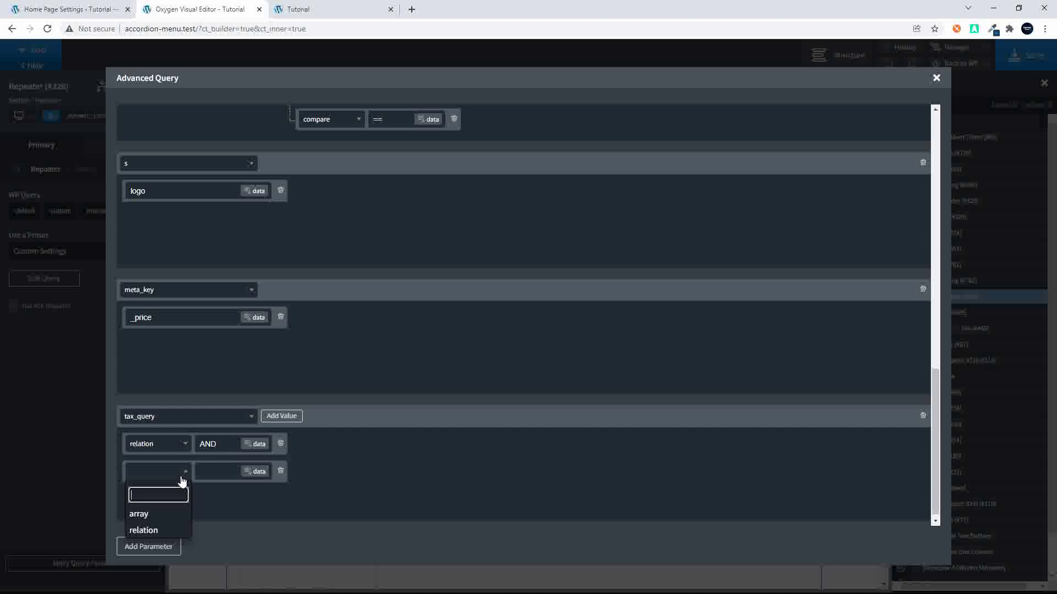
# Step: Make the second entry an array with three rows, keying the first taxonomy = product_cat
pyautogui.click(166, 514)
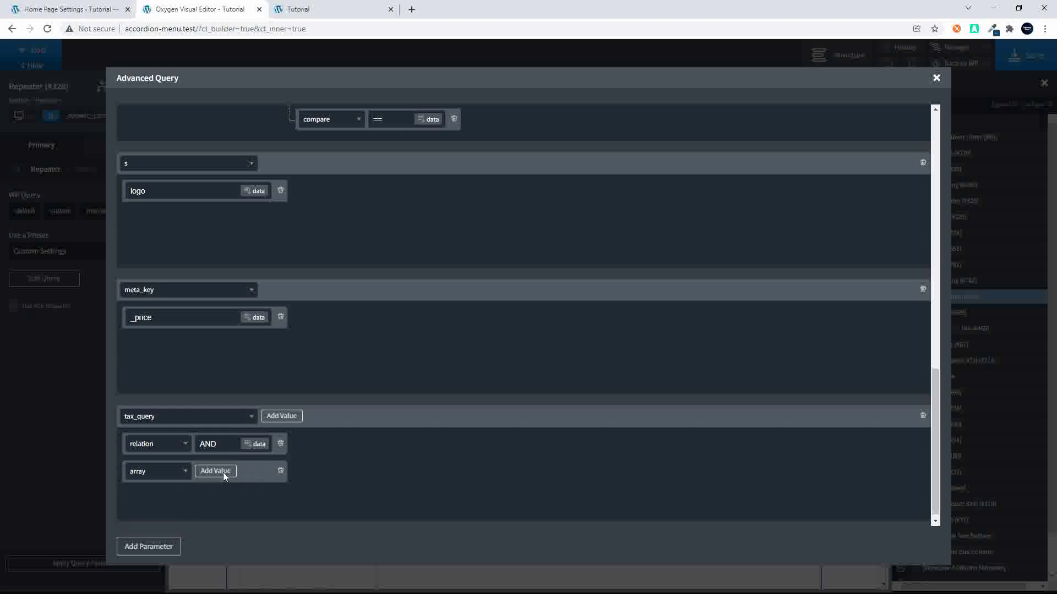
pyautogui.click(217, 471)
pyautogui.click(217, 472)
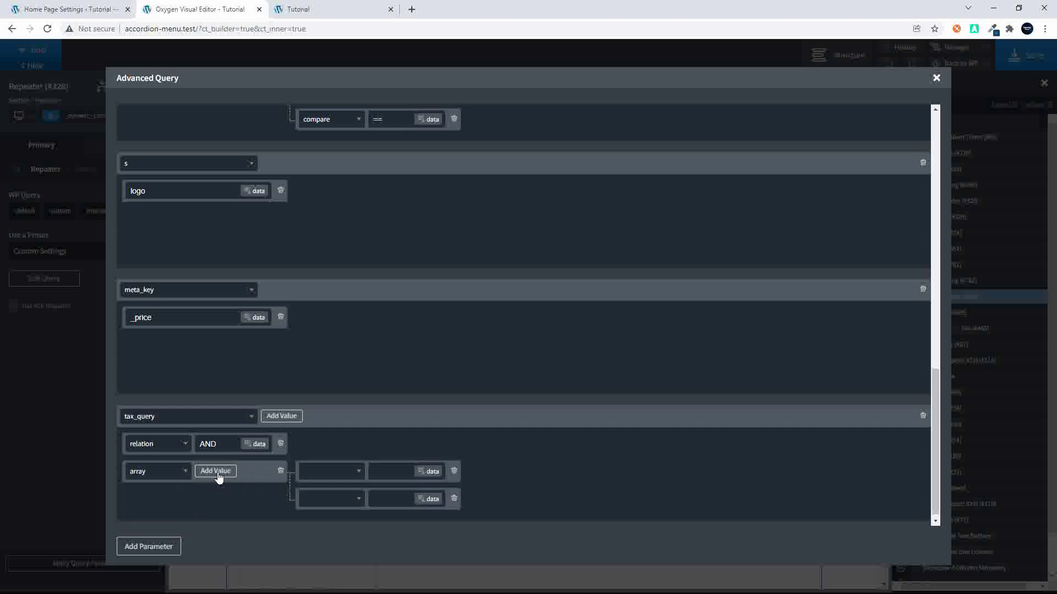
pyautogui.click(216, 472)
pyautogui.scroll(-1, 217, 477)
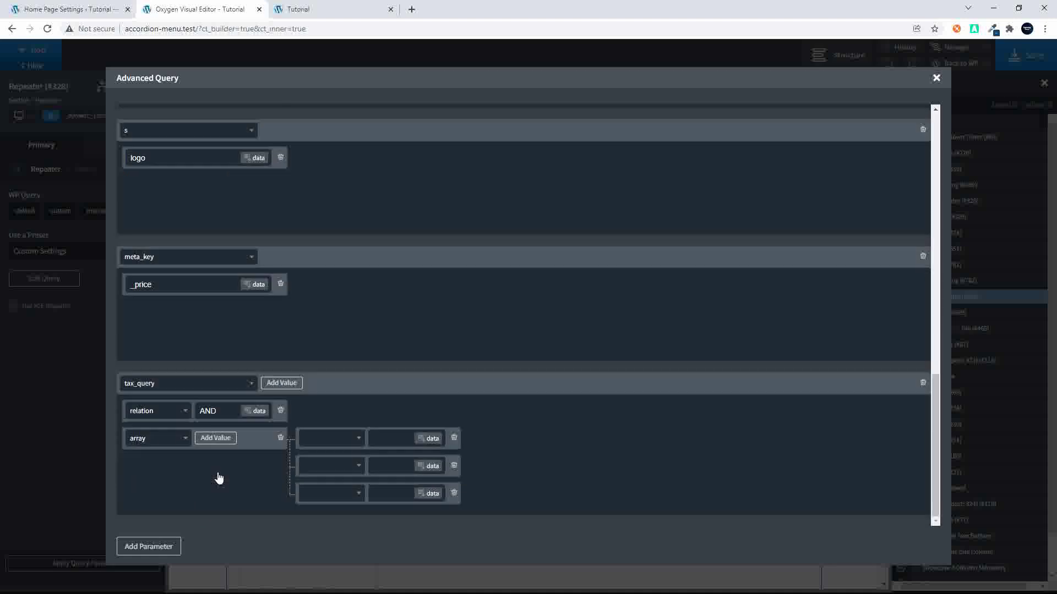
pyautogui.click(339, 444)
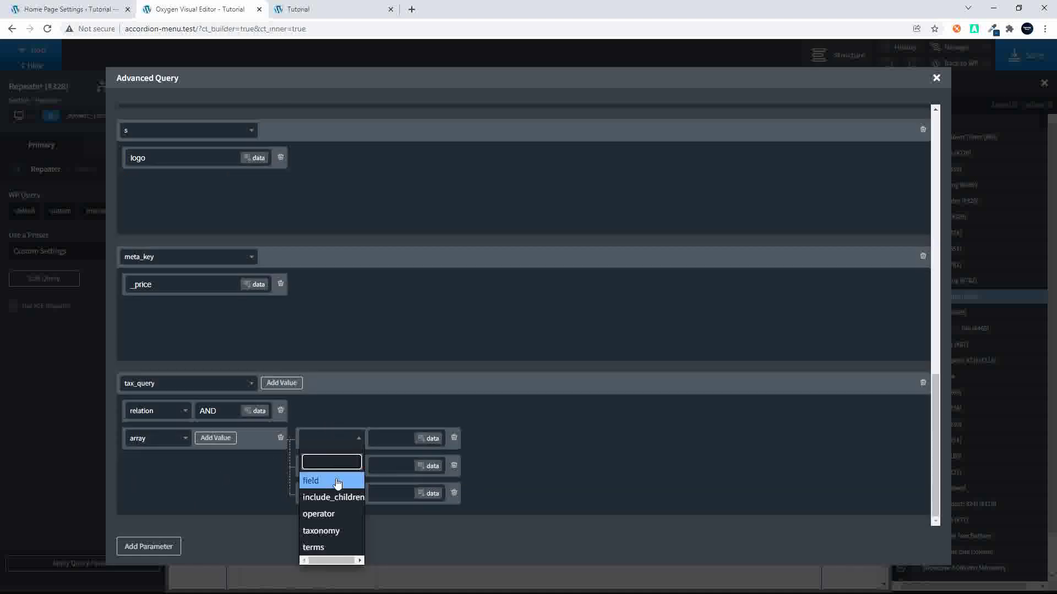
pyautogui.click(331, 531)
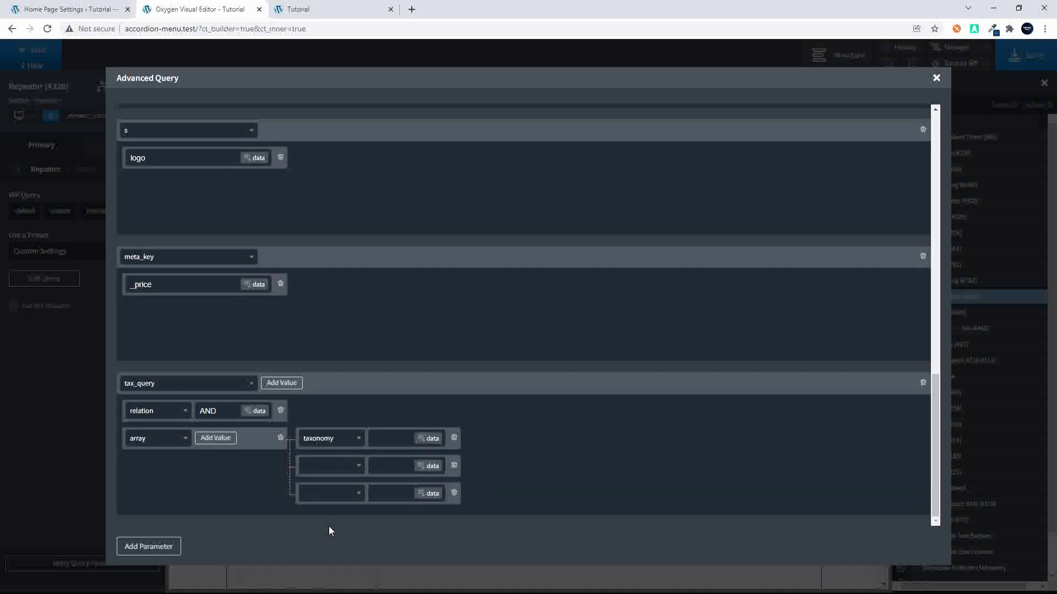
pyautogui.write('product_cat')
# Step: Set the second row to field = slug and the third row to terms = tshirt
pyautogui.click(353, 467)
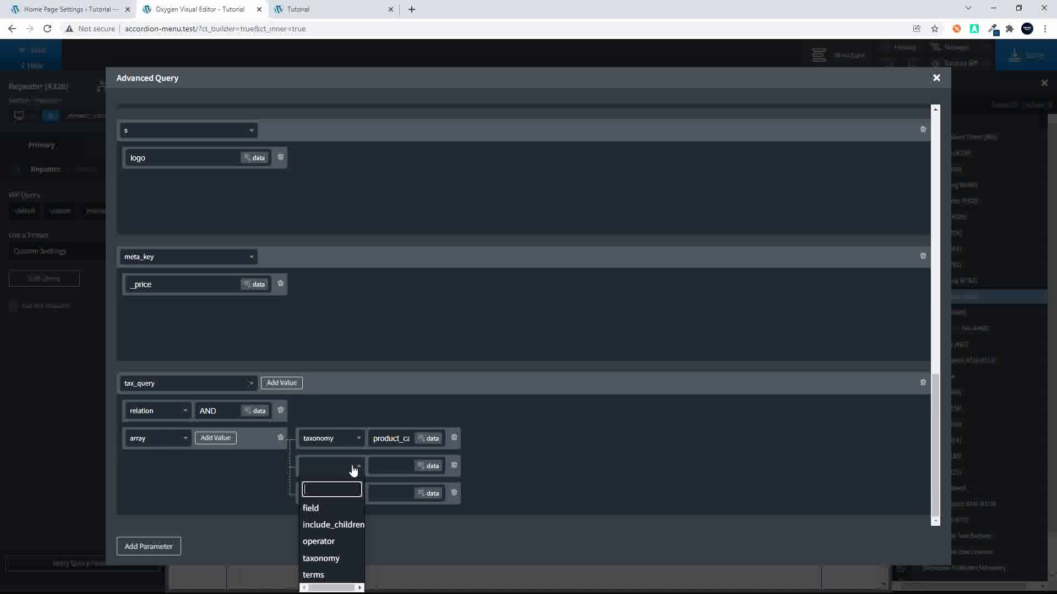
pyautogui.click(342, 507)
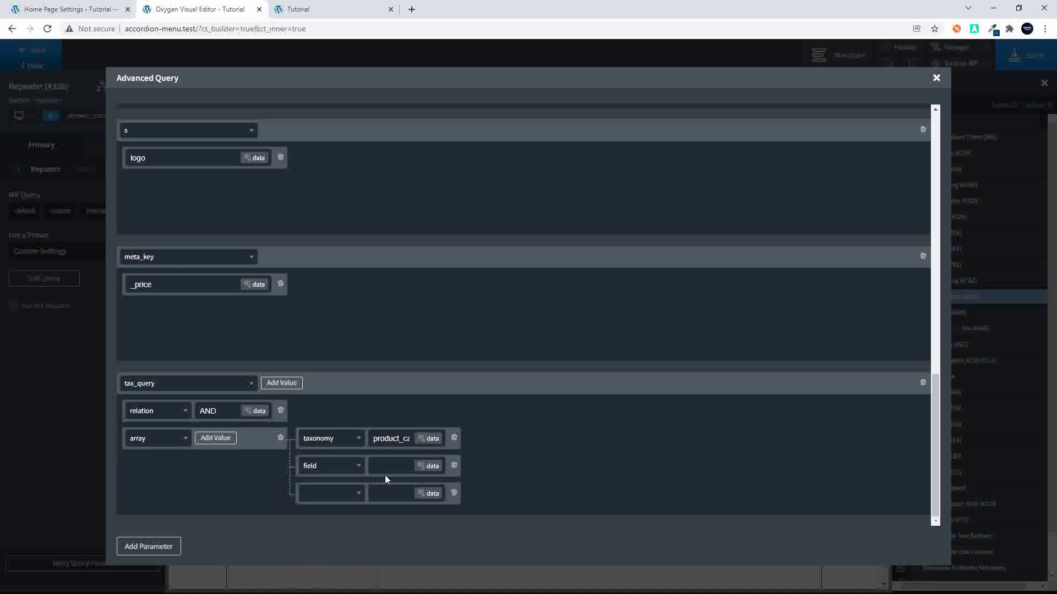
pyautogui.click(391, 471)
pyautogui.write('slug')
pyautogui.click(350, 501)
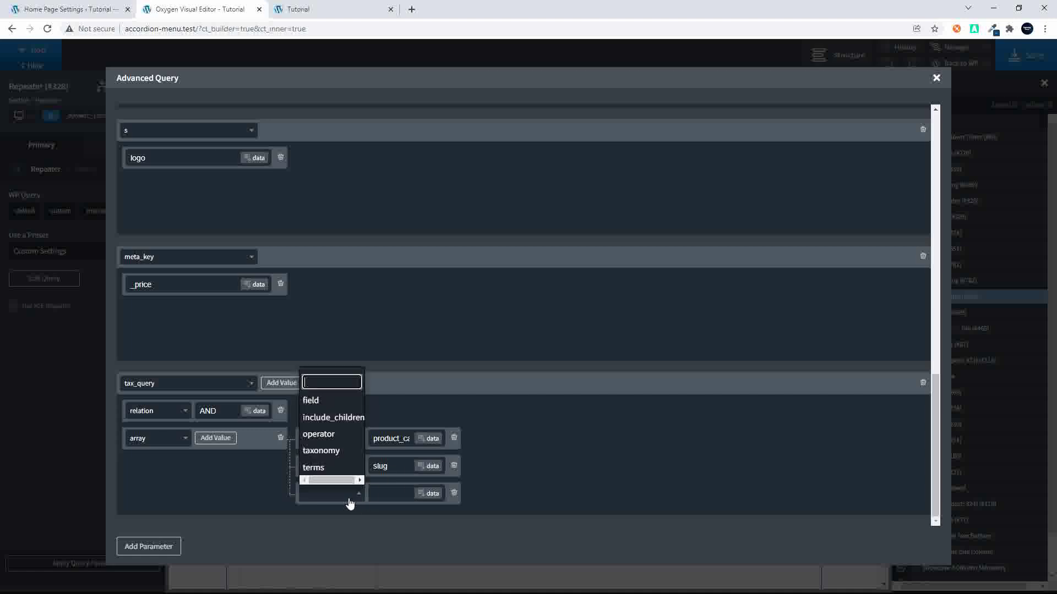
pyautogui.click(332, 467)
pyautogui.click(389, 493)
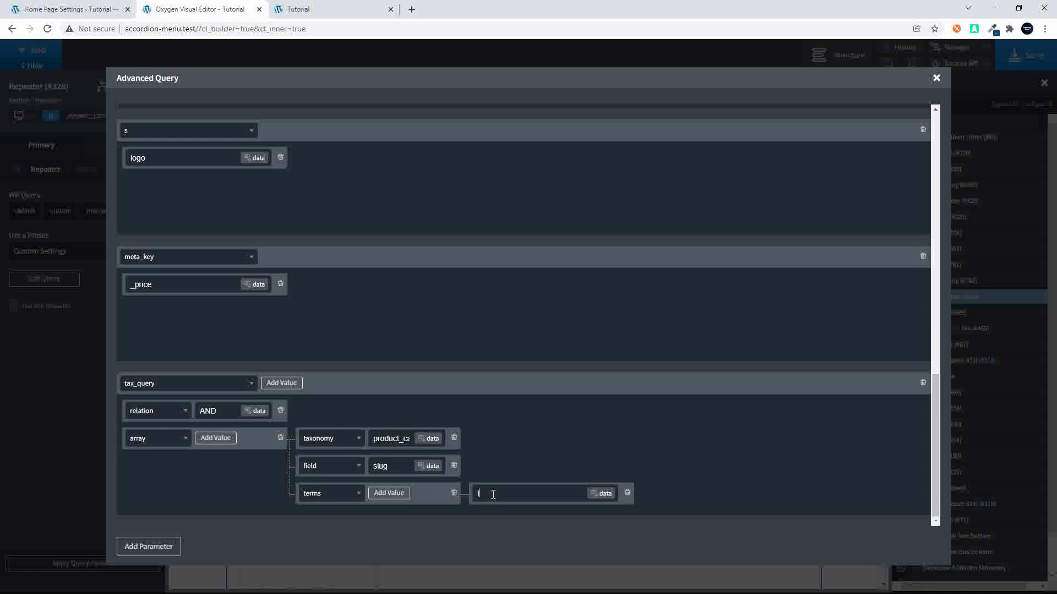
pyautogui.write('tshirt')
# Step: Add a fourth row to the tax_query array keyed operator
pyautogui.click(216, 438)
pyautogui.scroll(-1, 363, 451)
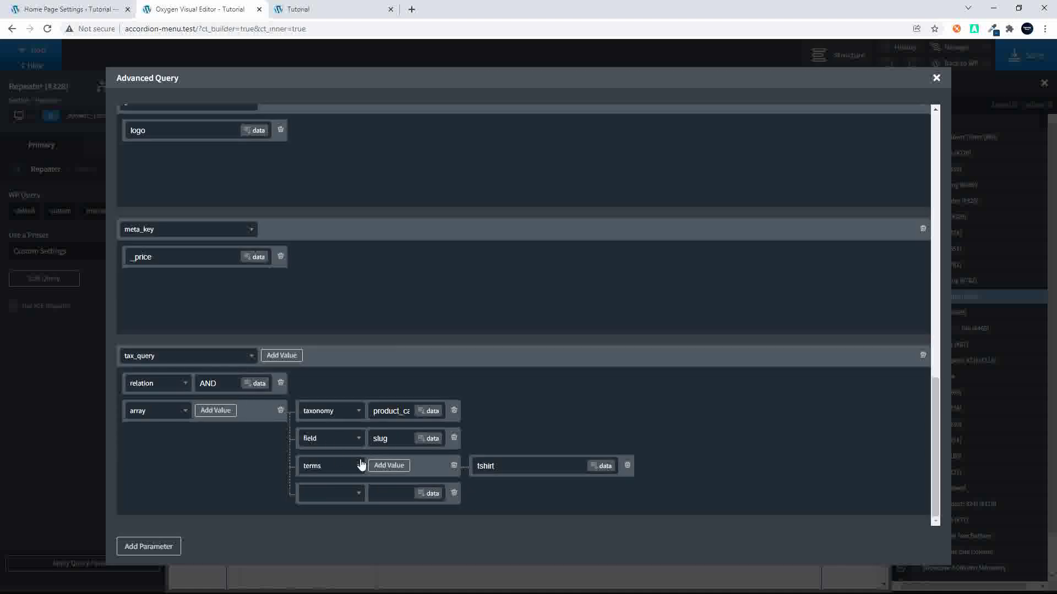
pyautogui.click(342, 494)
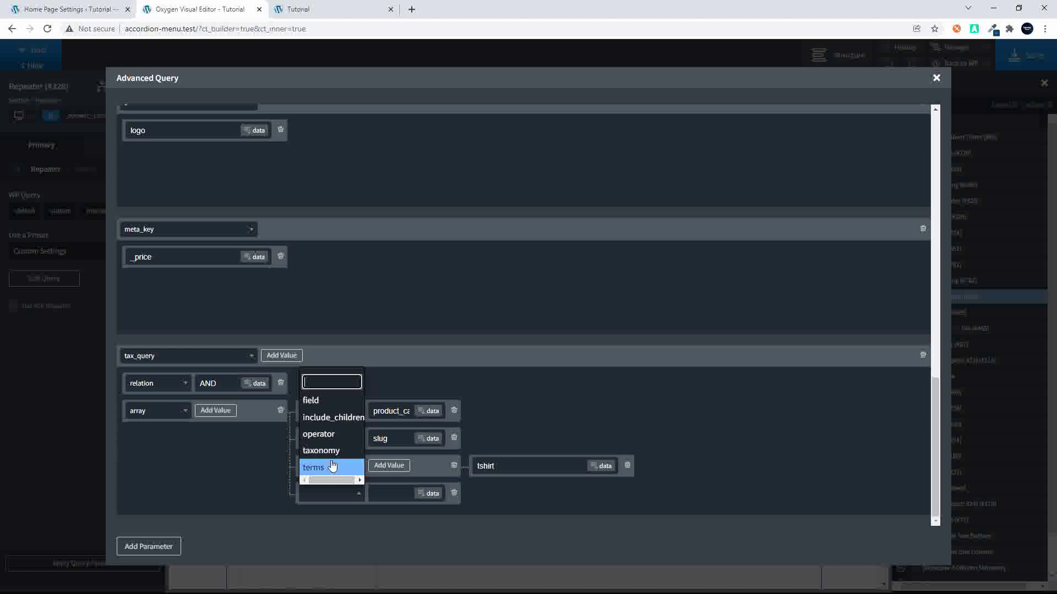
pyautogui.click(332, 434)
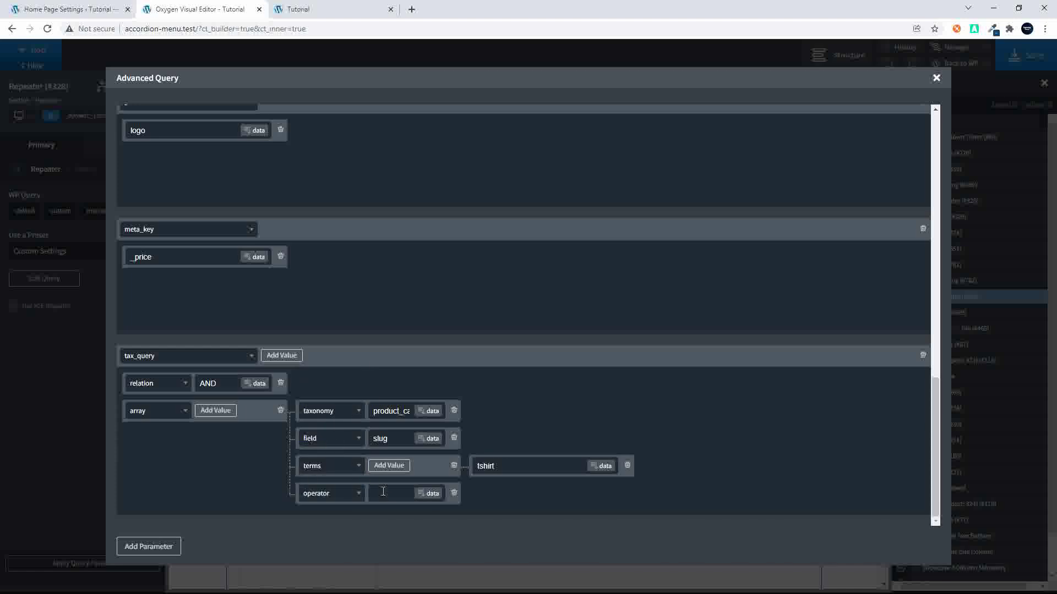
# Step: Enter IN as the operator value, then reload the live site and view T-Shirt with Logo
pyautogui.write('IN')
pyautogui.click(308, 10)
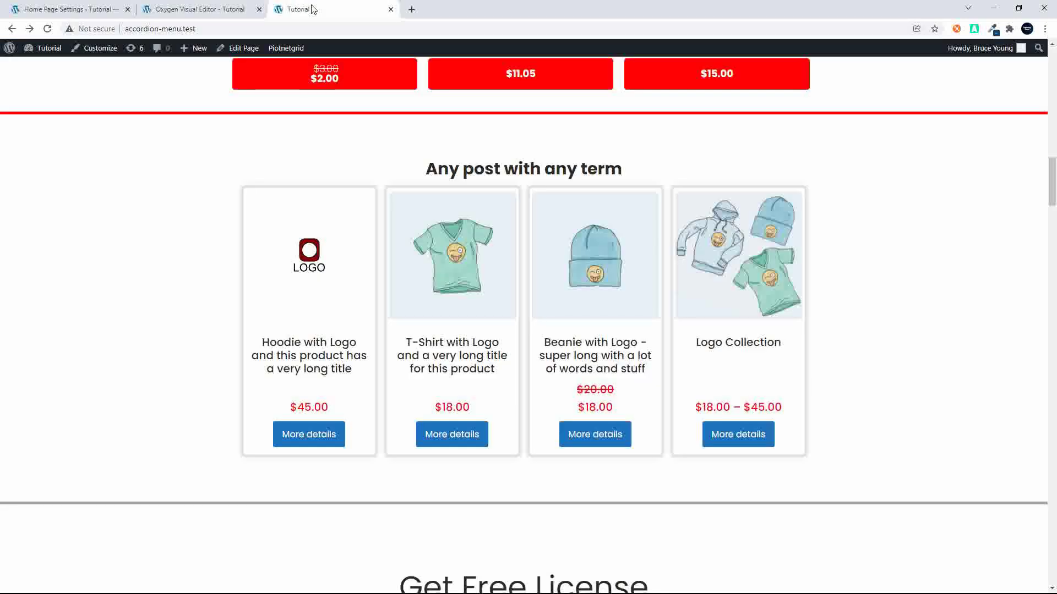
pyautogui.press('F5')
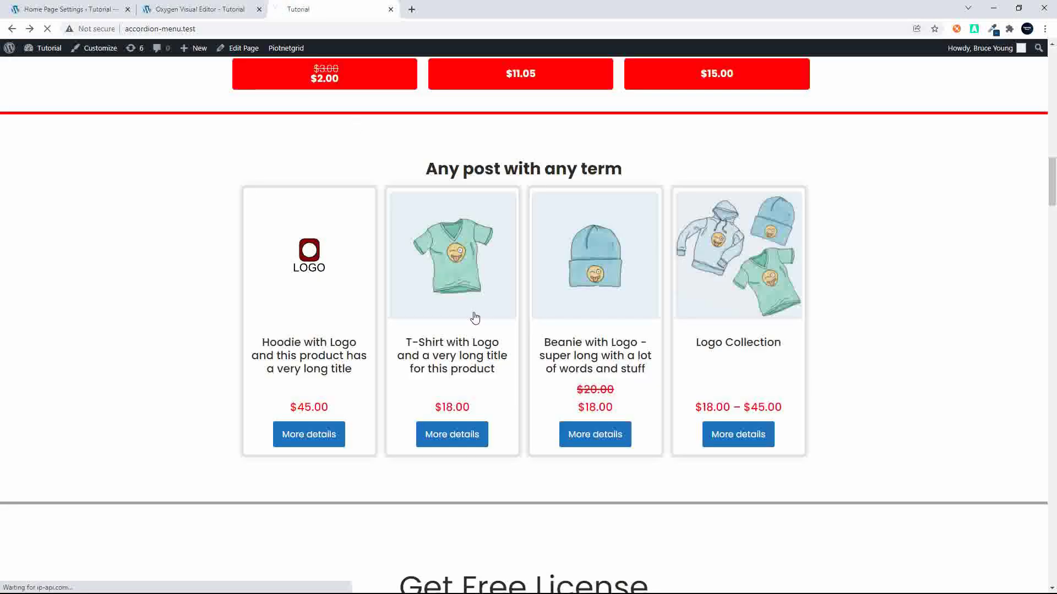
pyautogui.click(474, 318)
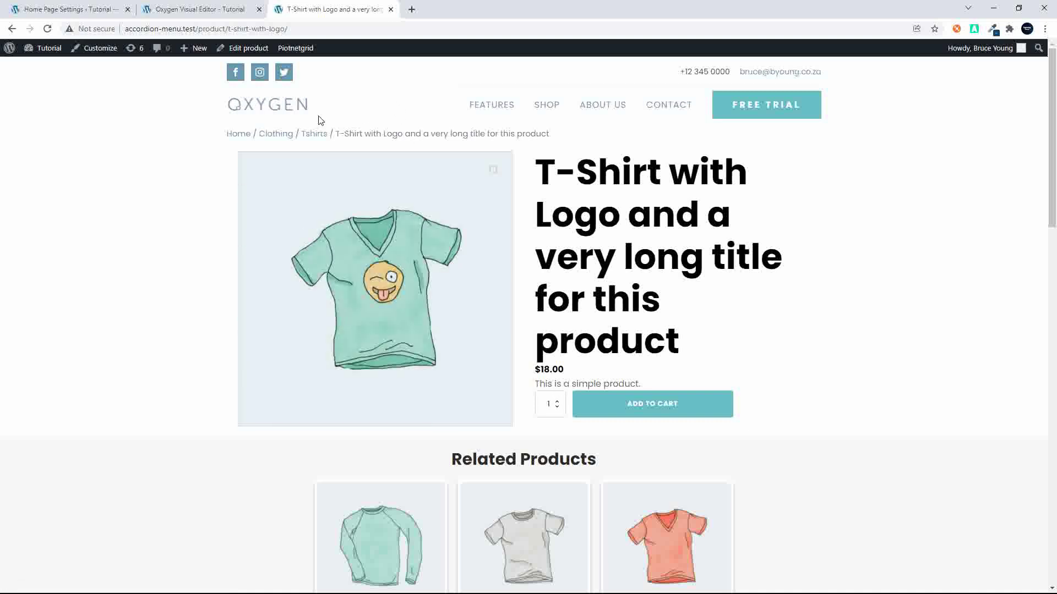
# Step: Open the product in the admin editor and check the Tshirts category slug under Product categories
pyautogui.click(249, 50)
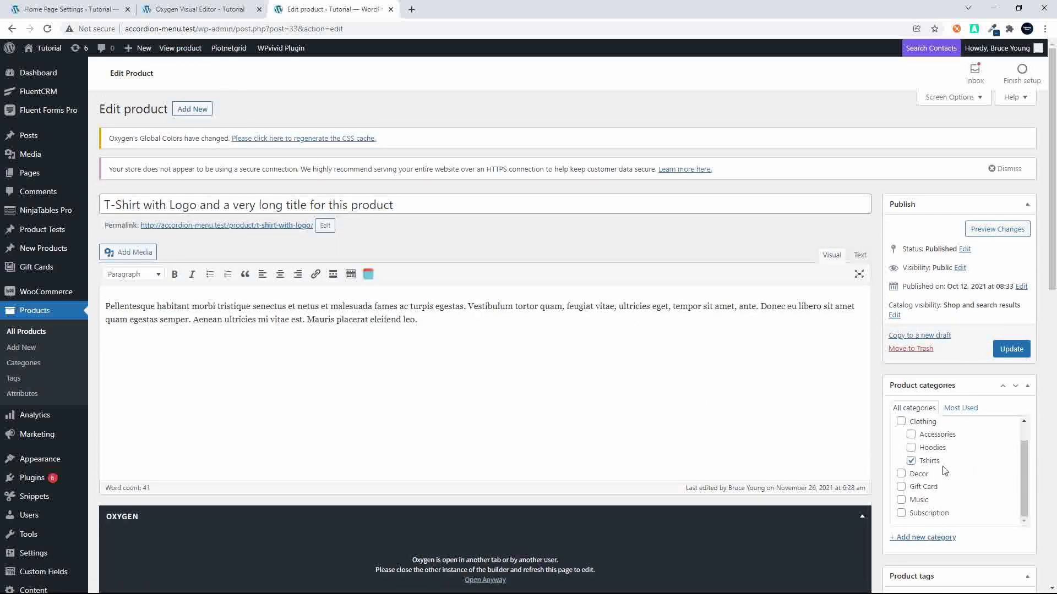
pyautogui.click(34, 364)
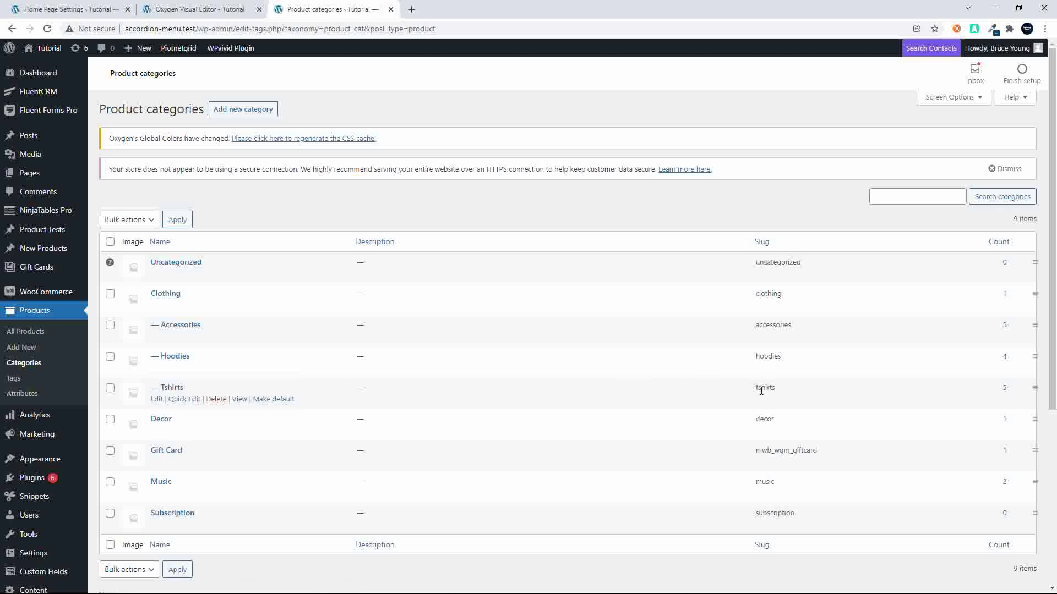
pyautogui.click(48, 53)
# Step: Correct the terms value from tshirt to tshirts, close Advanced Query and save the page
pyautogui.click(203, 9)
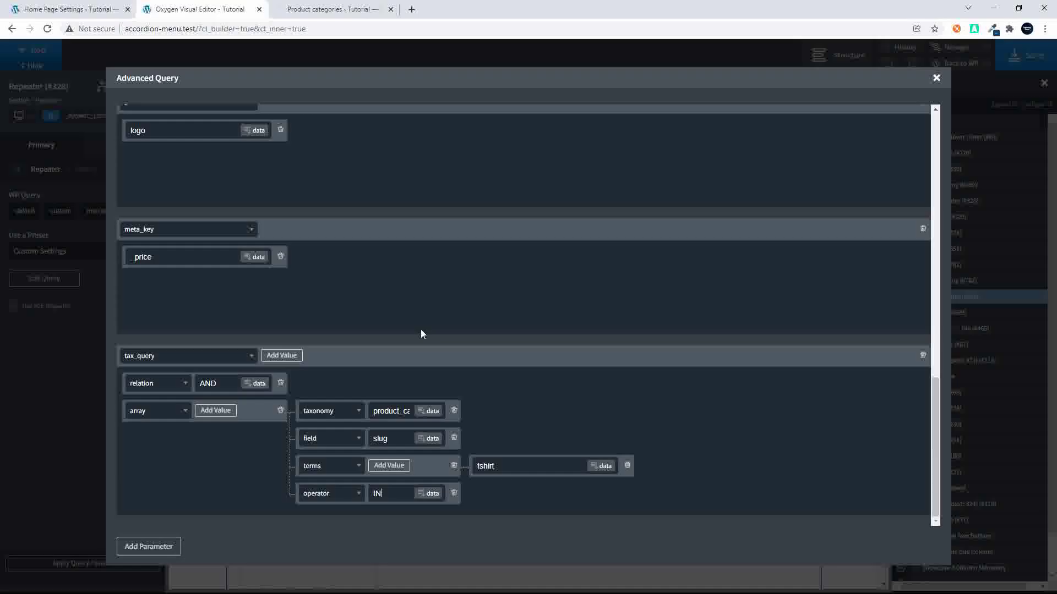
pyautogui.click(517, 473)
pyautogui.write('s')
pyautogui.click(935, 79)
pyautogui.click(1024, 58)
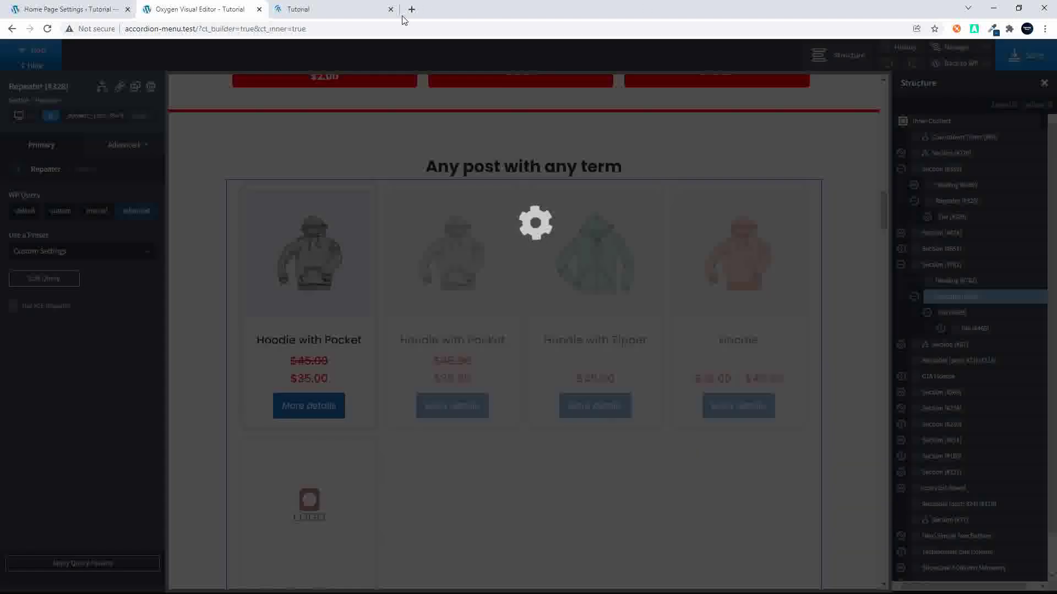
pyautogui.click(341, 15)
# Step: Reload the live page and confirm 'Any post with any term' lists only T-Shirt with Logo
pyautogui.click(332, 24)
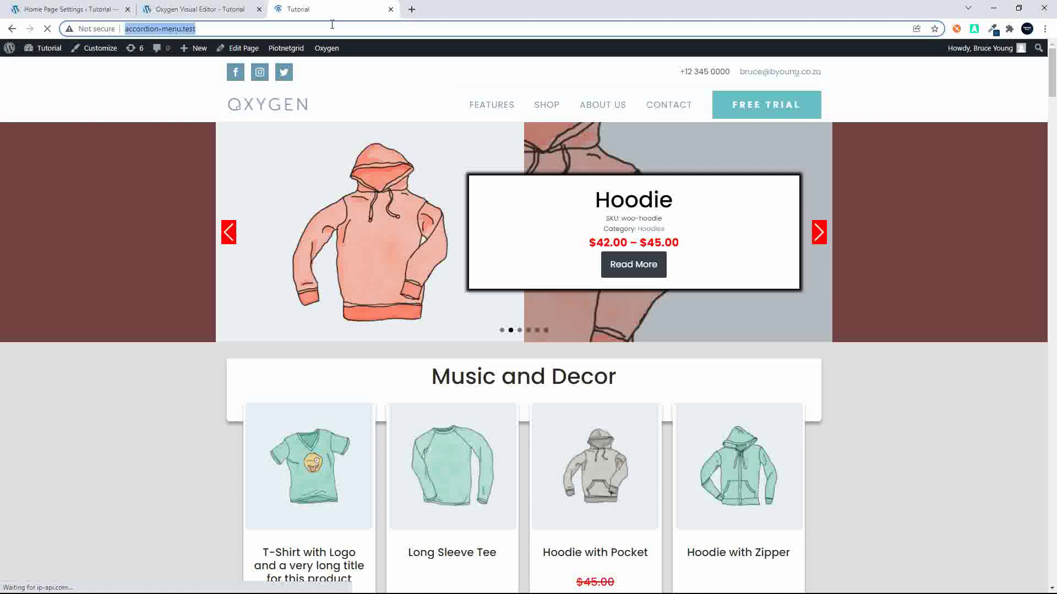
pyautogui.press('Return')
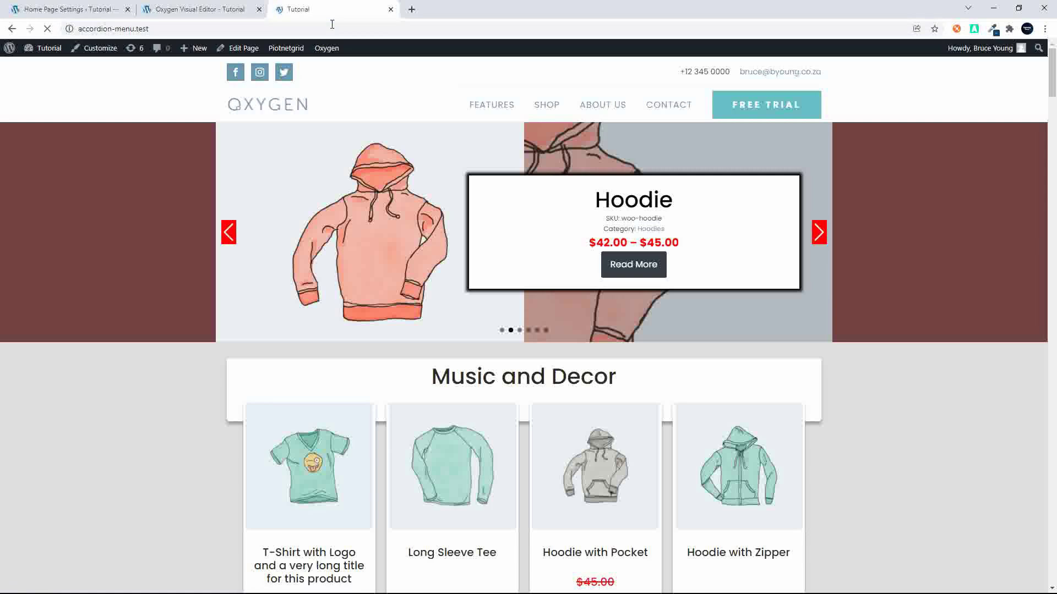
pyautogui.scroll(-3, 335, 236)
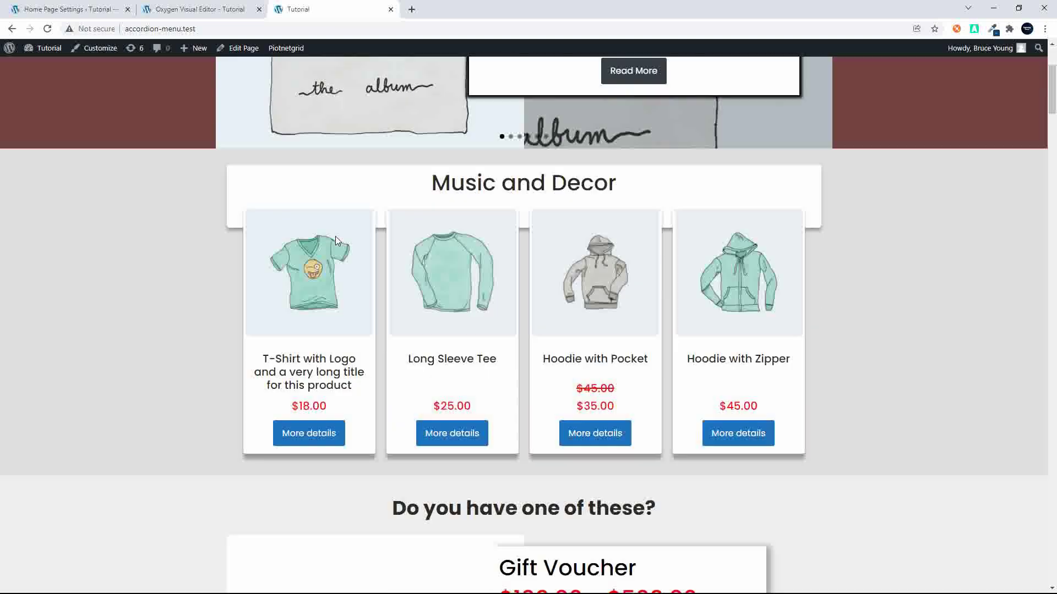
pyautogui.scroll(-15, 335, 240)
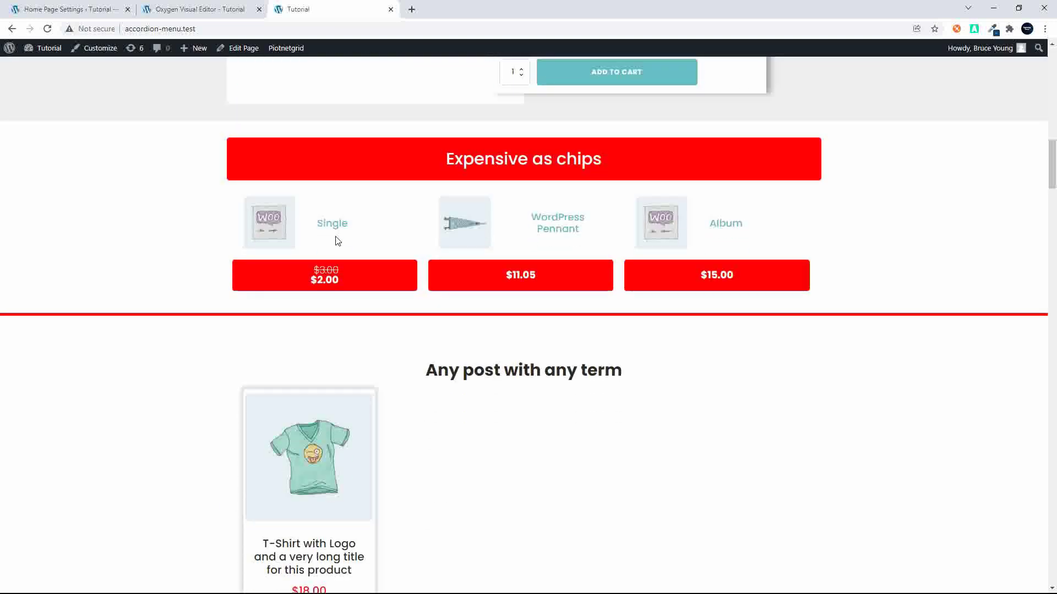
pyautogui.scroll(-3, 337, 240)
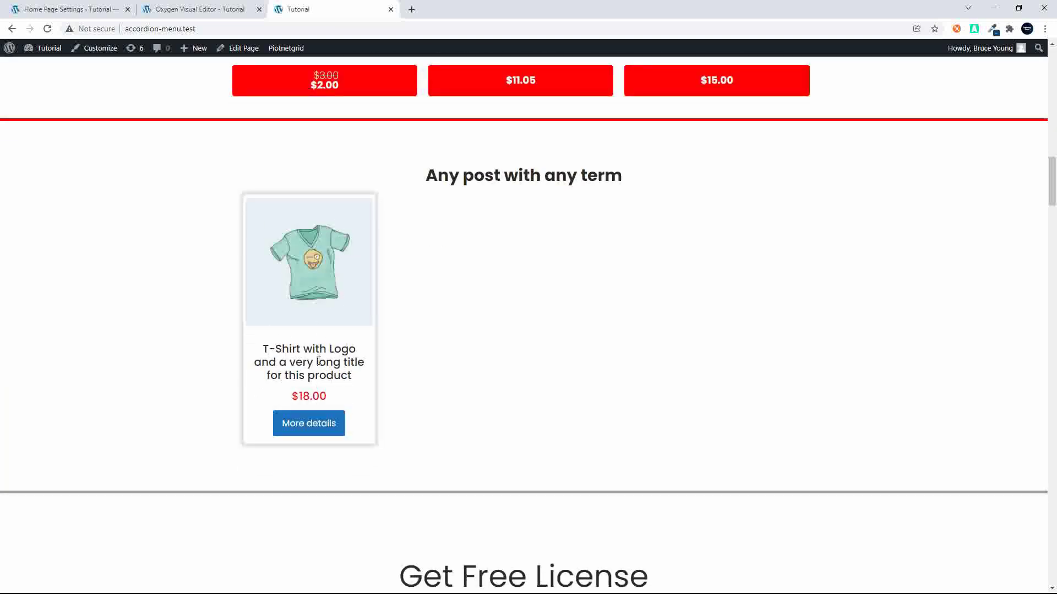
pyautogui.click(177, 9)
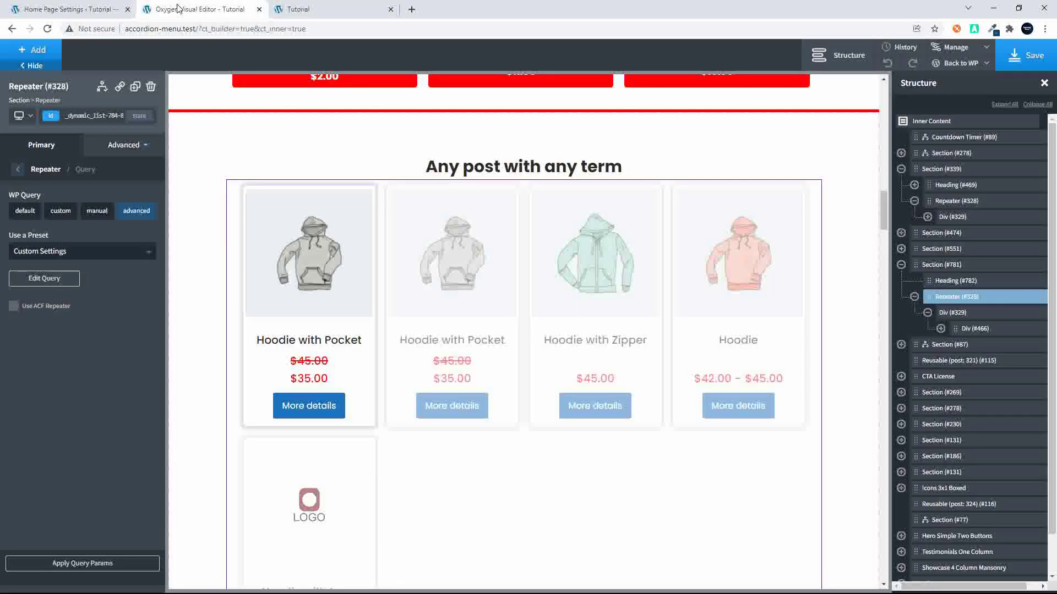
# Step: Add accessories as a second tax_query terms value next to tshirts and close the query dialog
pyautogui.click(44, 279)
pyautogui.scroll(-10, 298, 380)
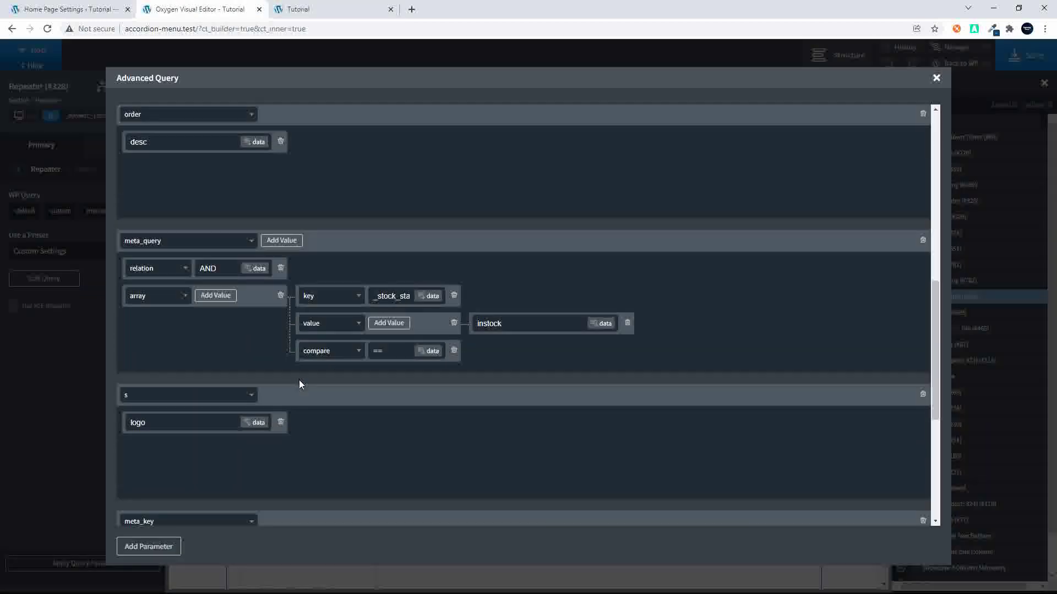
pyautogui.scroll(-2, 299, 384)
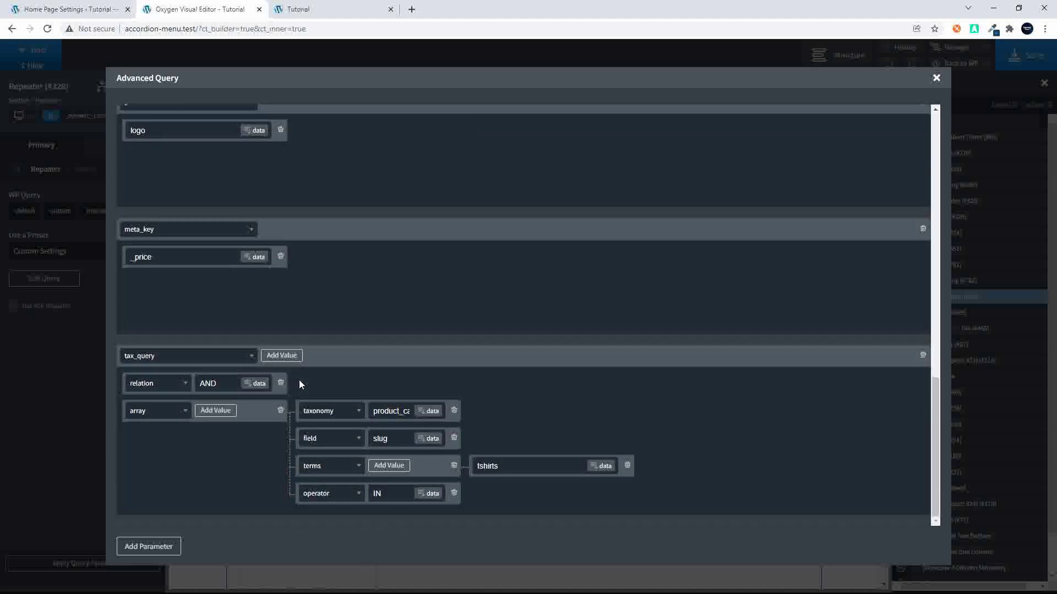
pyautogui.click(403, 467)
pyautogui.scroll(-1, 556, 414)
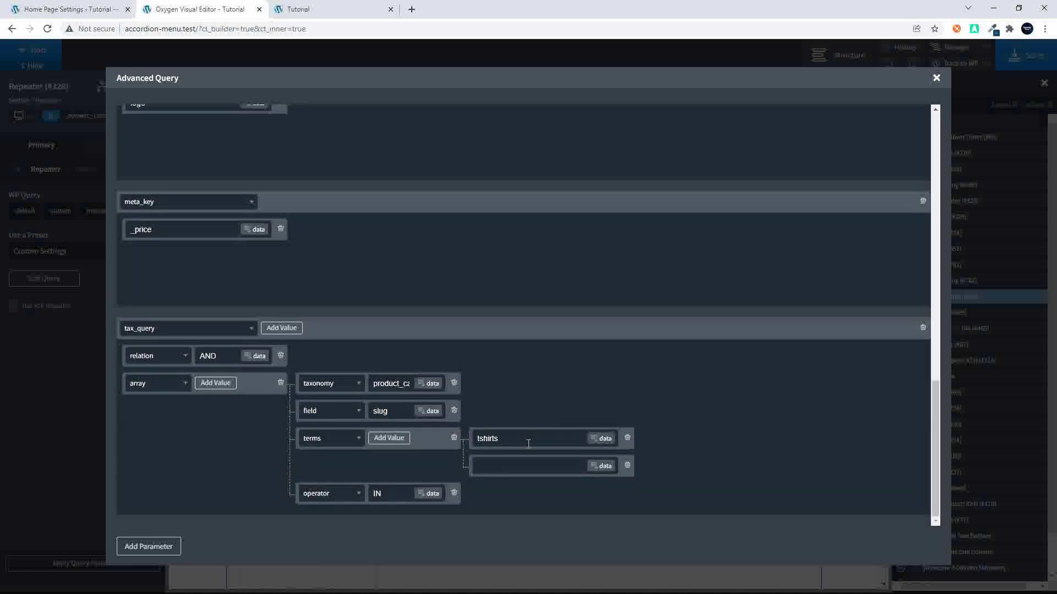
pyautogui.click(521, 465)
pyautogui.write('accessories')
pyautogui.click(936, 78)
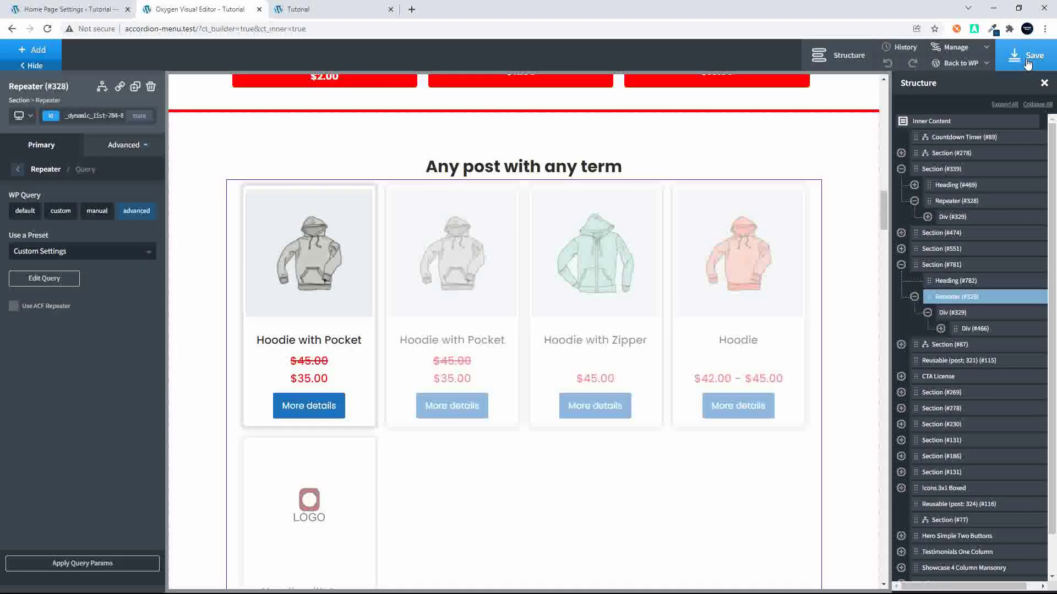
# Step: Reload the live Tutorial page to confirm T-Shirt with Logo and Beanie with Logo both appear
pyautogui.click(356, 7)
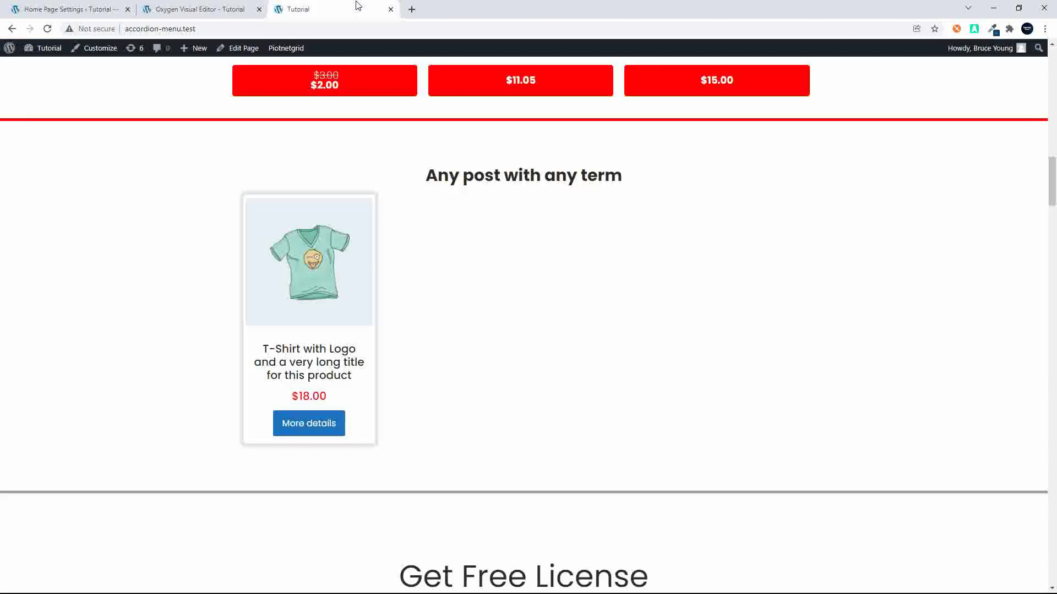
pyautogui.click(326, 28)
pyautogui.press('Return')
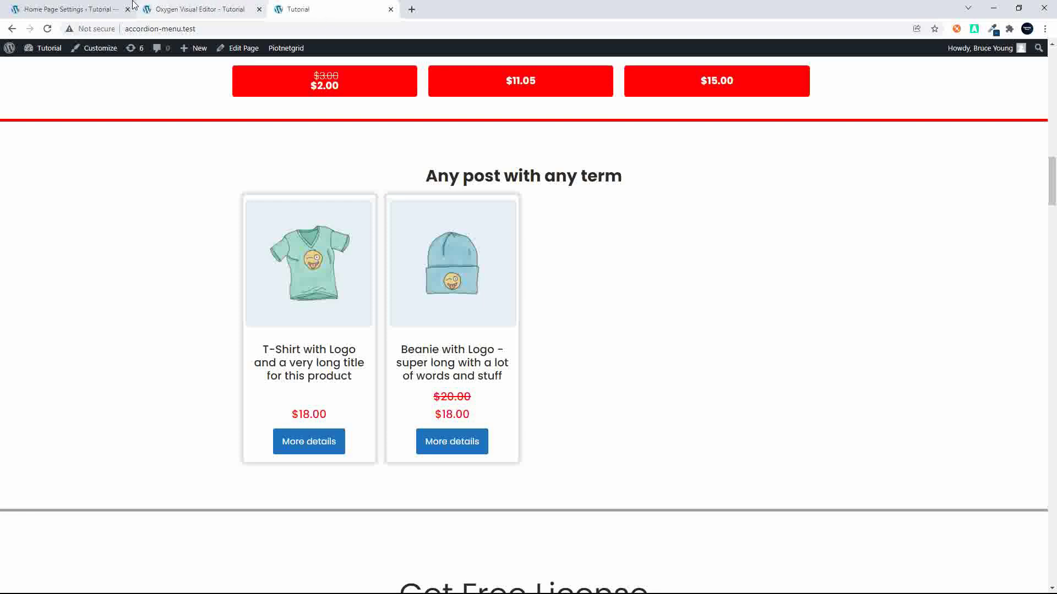
pyautogui.click(171, 11)
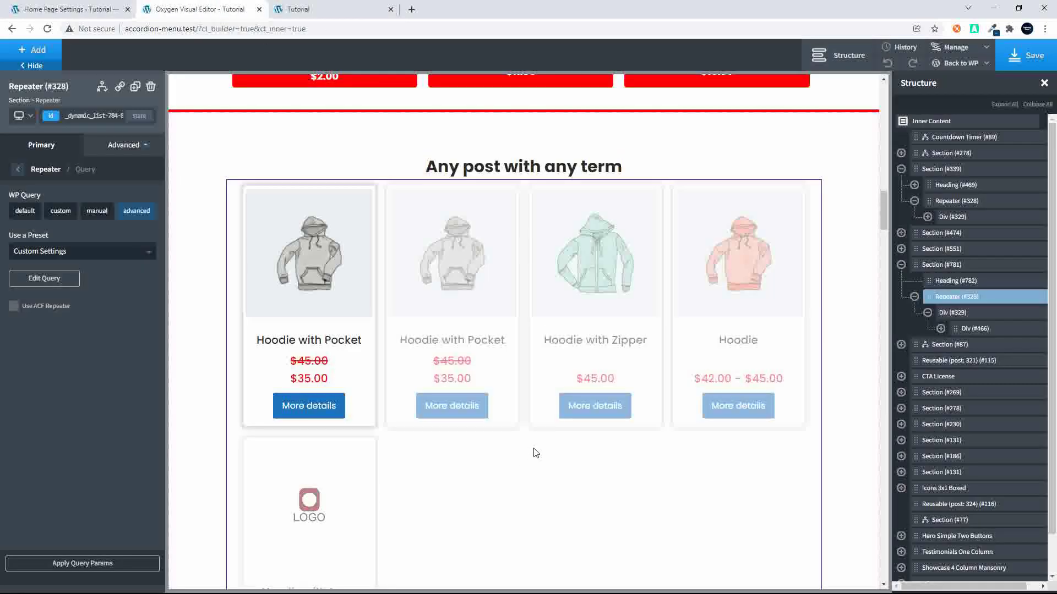
pyautogui.click(332, 7)
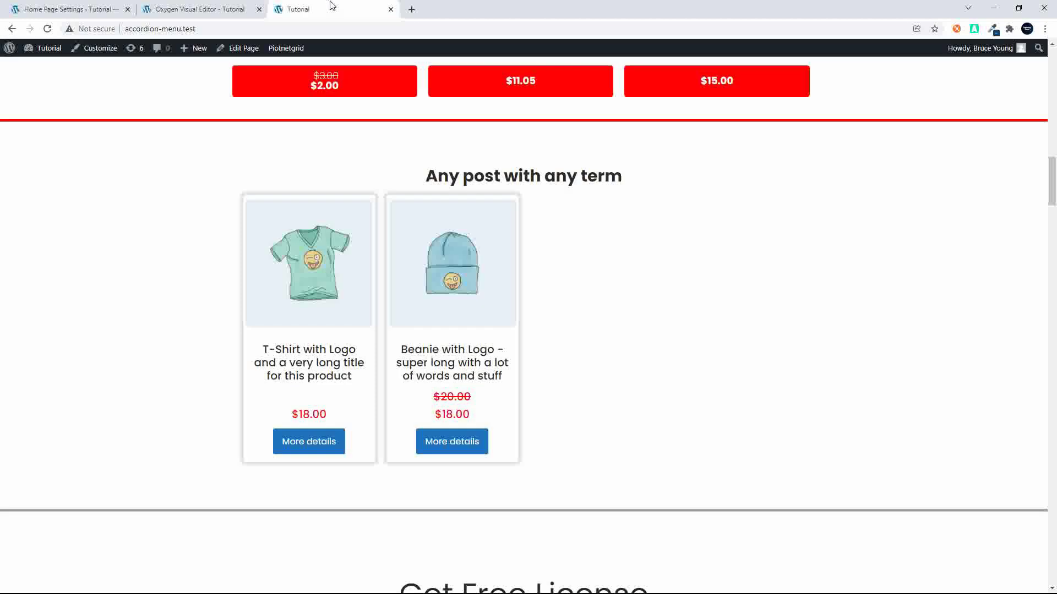